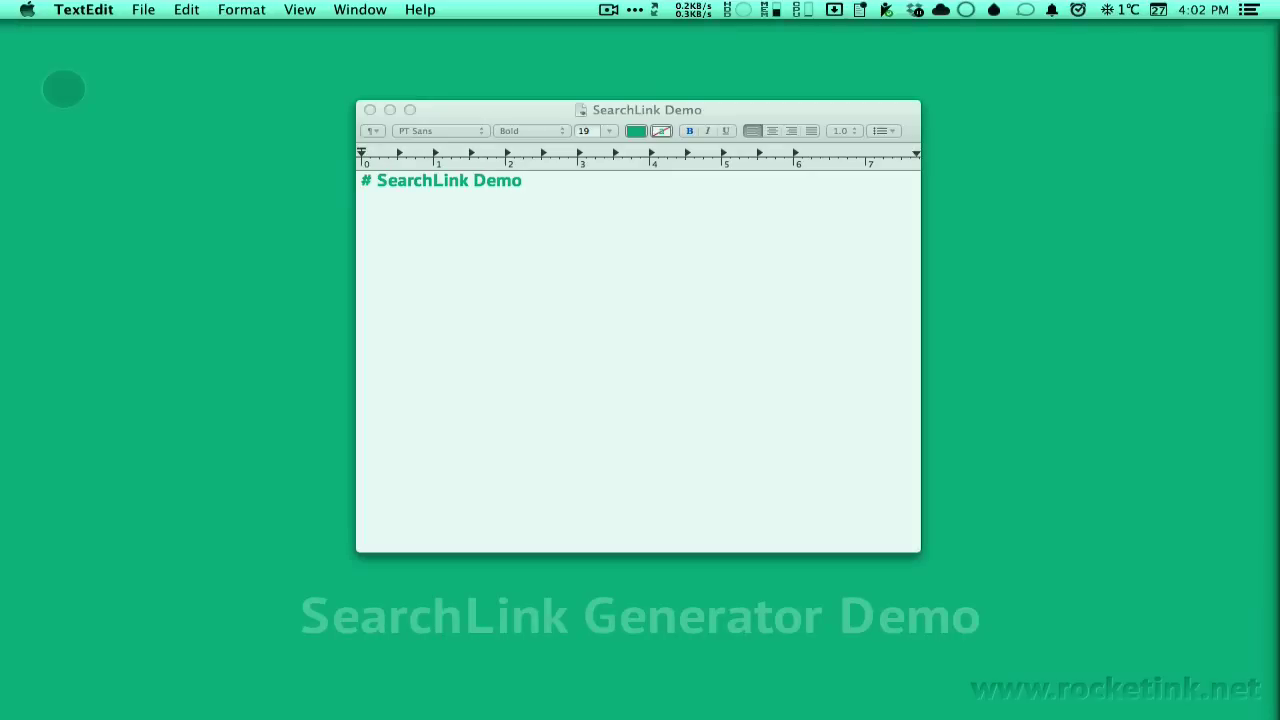
- Write 'SearchLink is a service written by' and add a Google SearchLink on the author's name, searching his Twitter
{"action": "type", "text": "SearchLink is a service"}
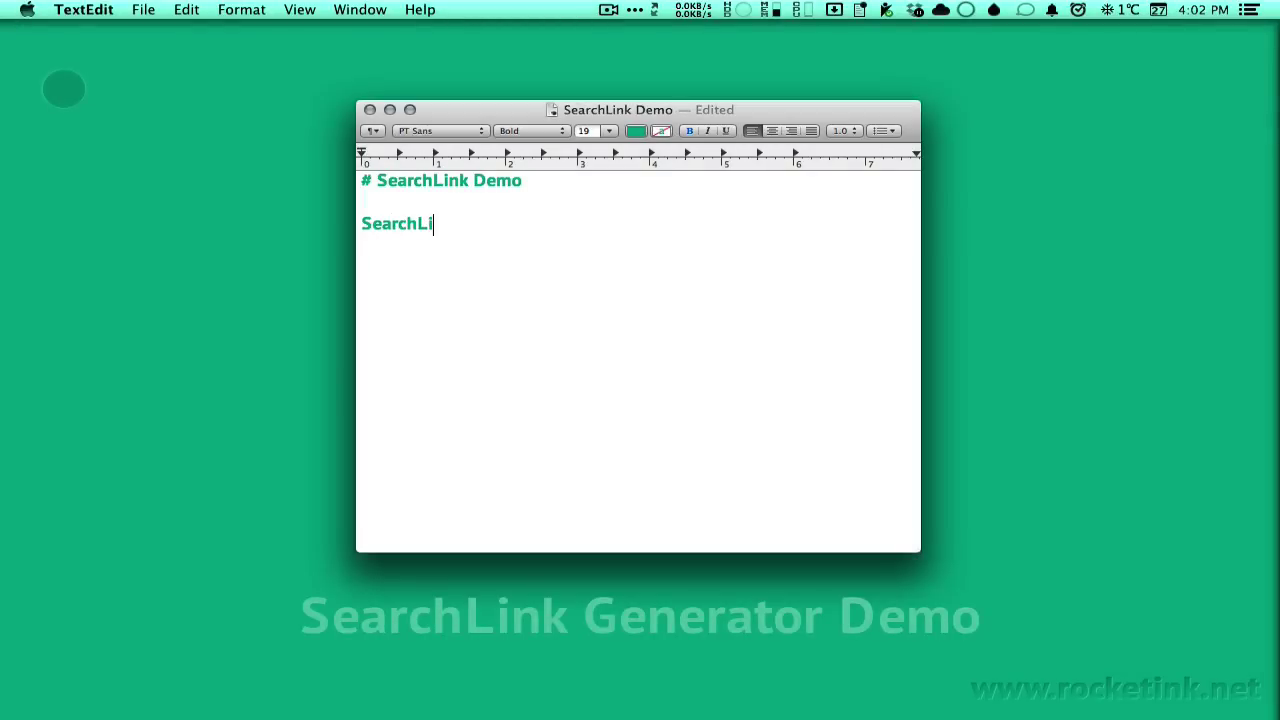
{"action": "key", "text": "ctrl+super+k"}
{"action": "type", "text": "written by"}
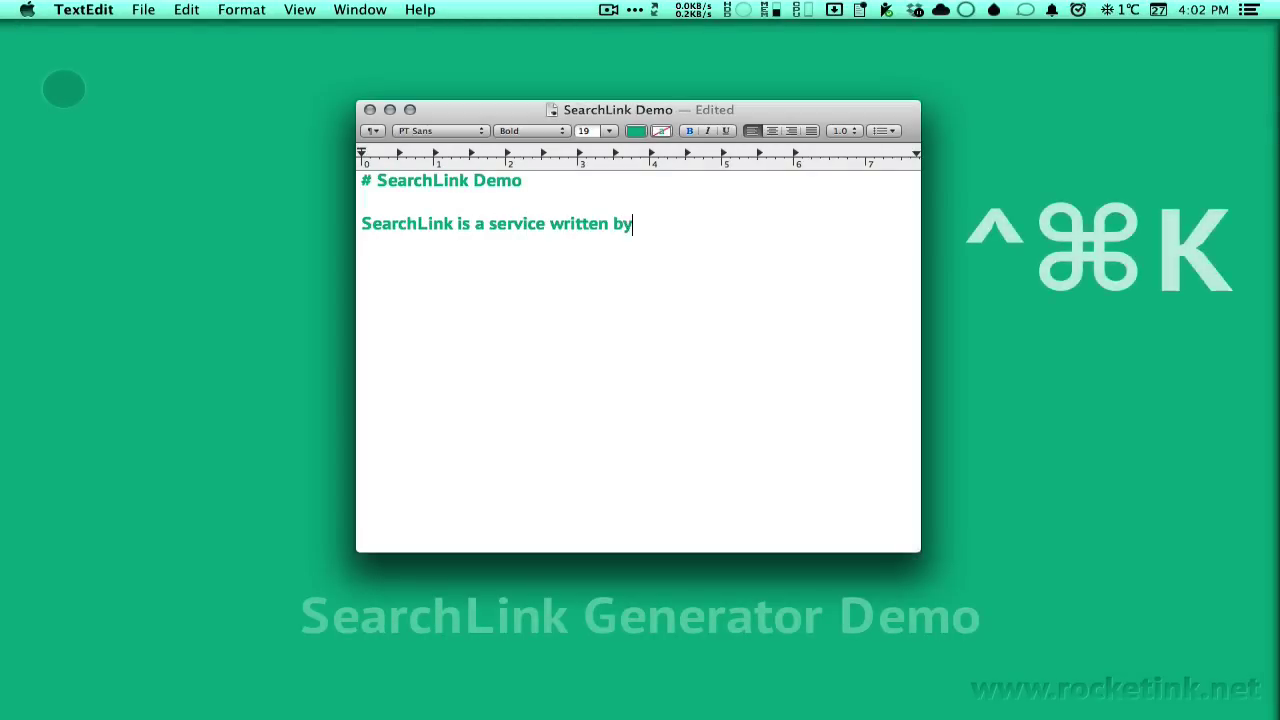
{"action": "key", "text": "ctrl+super+k"}
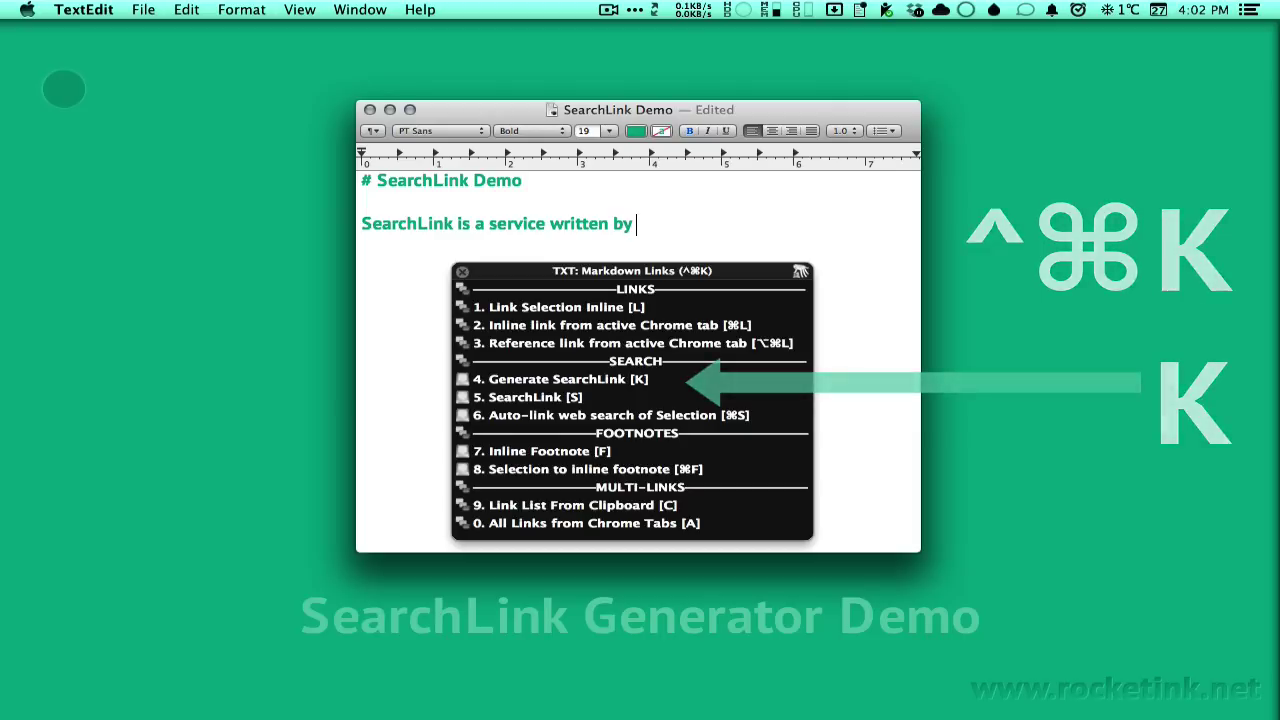
{"action": "key", "text": "k"}
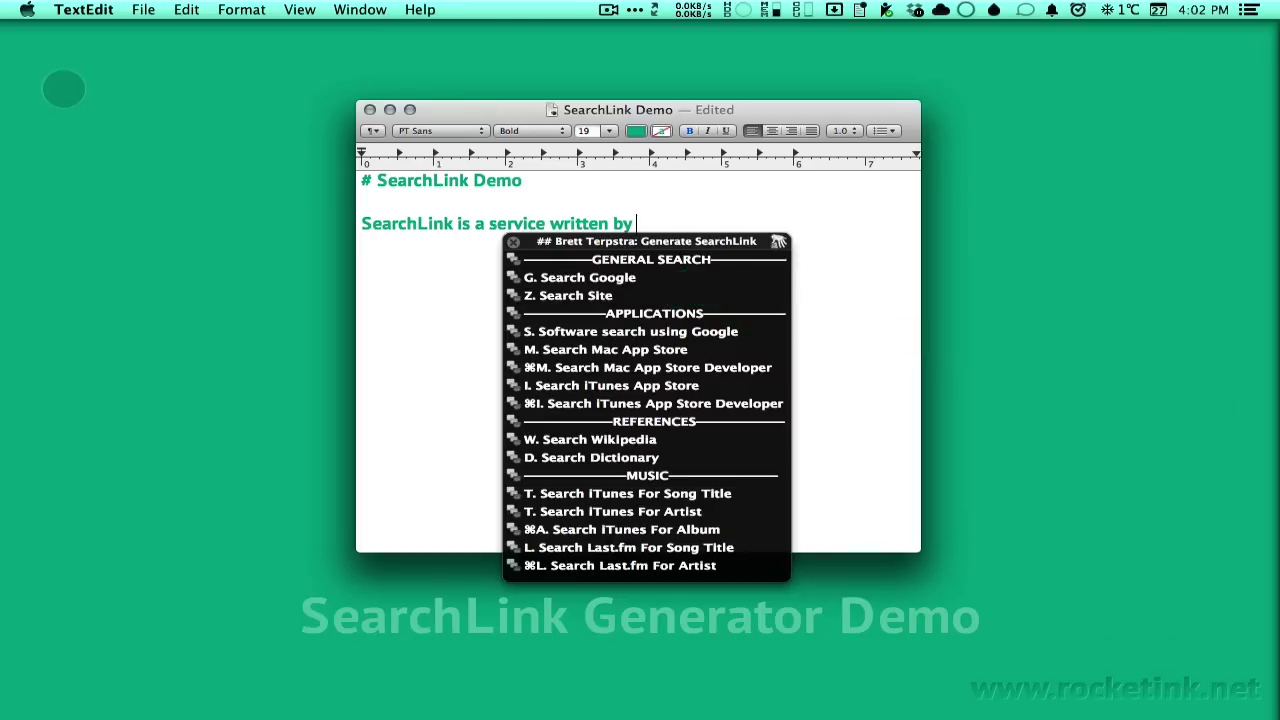
{"action": "type", "text": "rBrett Terpstra"}
{"action": "key", "text": "Tab"}
{"action": "type", "text": "twitte"}
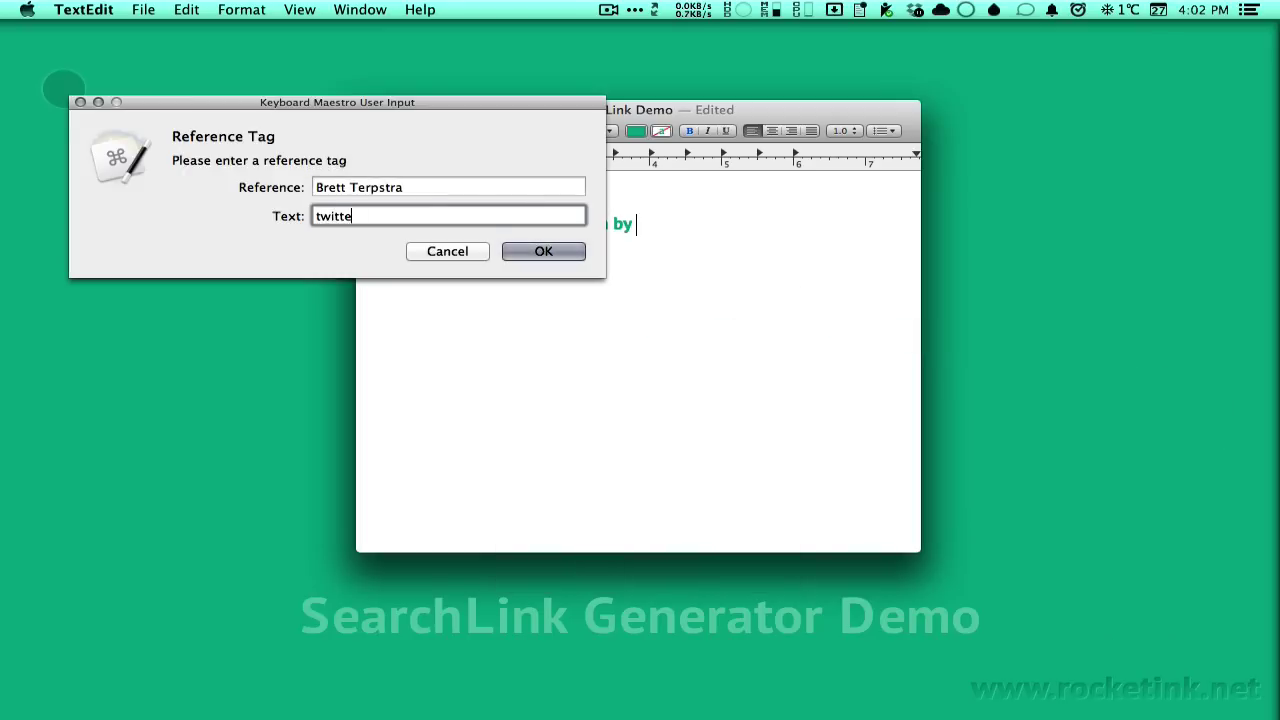
{"action": "type", "text": "r @ttscoff"}
{"action": "key", "text": "Return"}
{"action": "key", "text": "Return"}
{"action": "key", "text": "Return"}
- Type 'Often referred to as the' and add a Google SearchLink on 'Mad Scientist' for the author
{"action": "type", "text": "Often"}
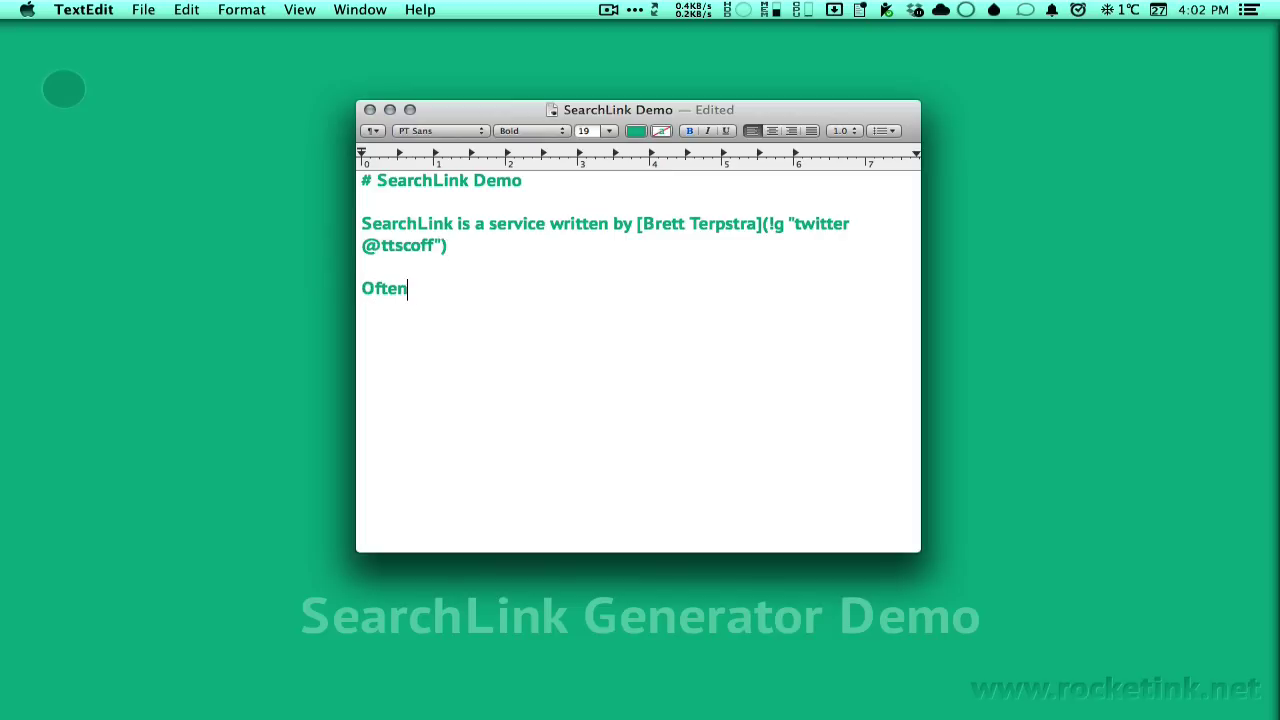
{"action": "type", "text": " referred to as the"}
{"action": "key", "text": "ctrl+super+k"}
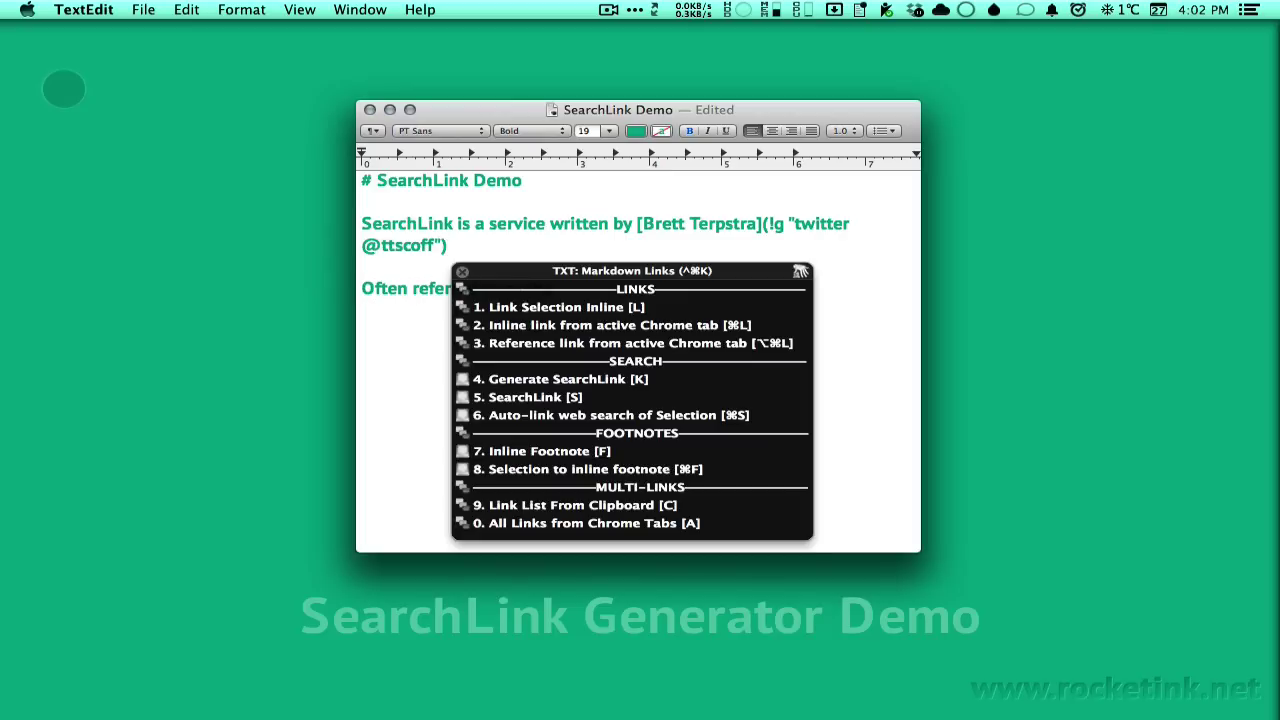
{"action": "type", "text": "k"}
{"action": "type", "text": "gMad Sc"}
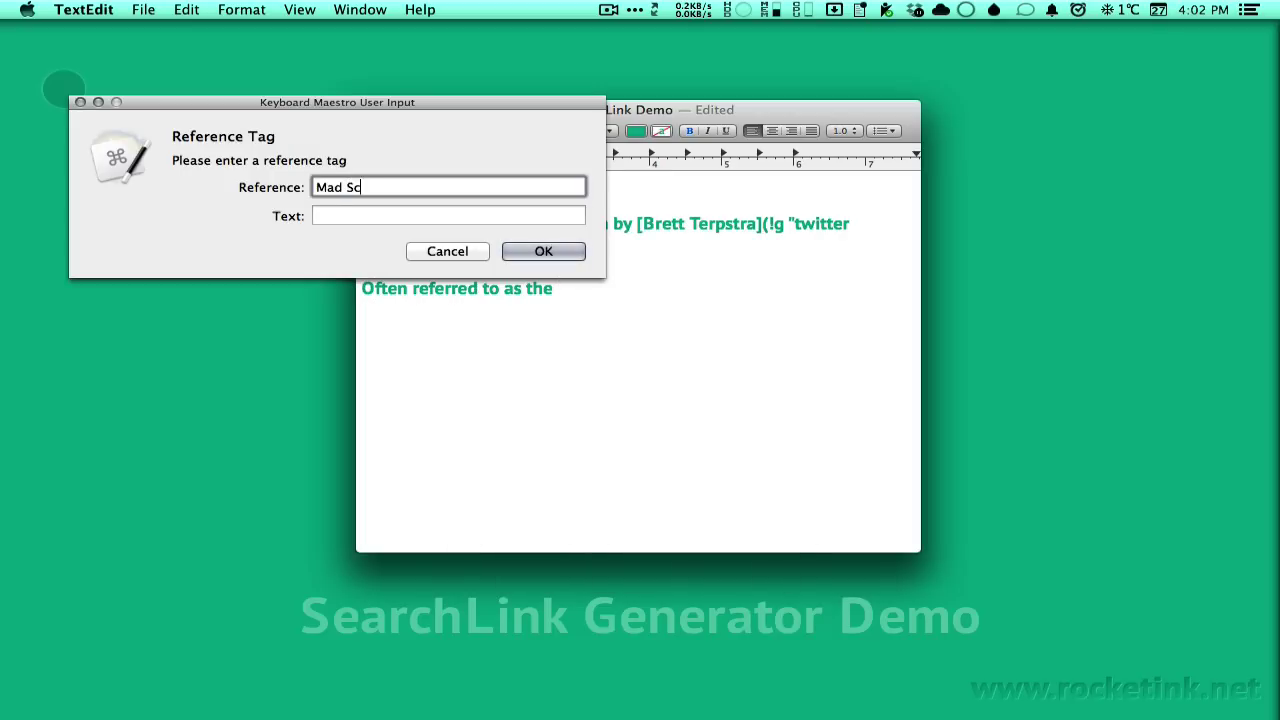
{"action": "type", "text": "ientist"}
{"action": "key", "text": "Tab"}
{"action": "type", "text": "Brett Terpstra"}
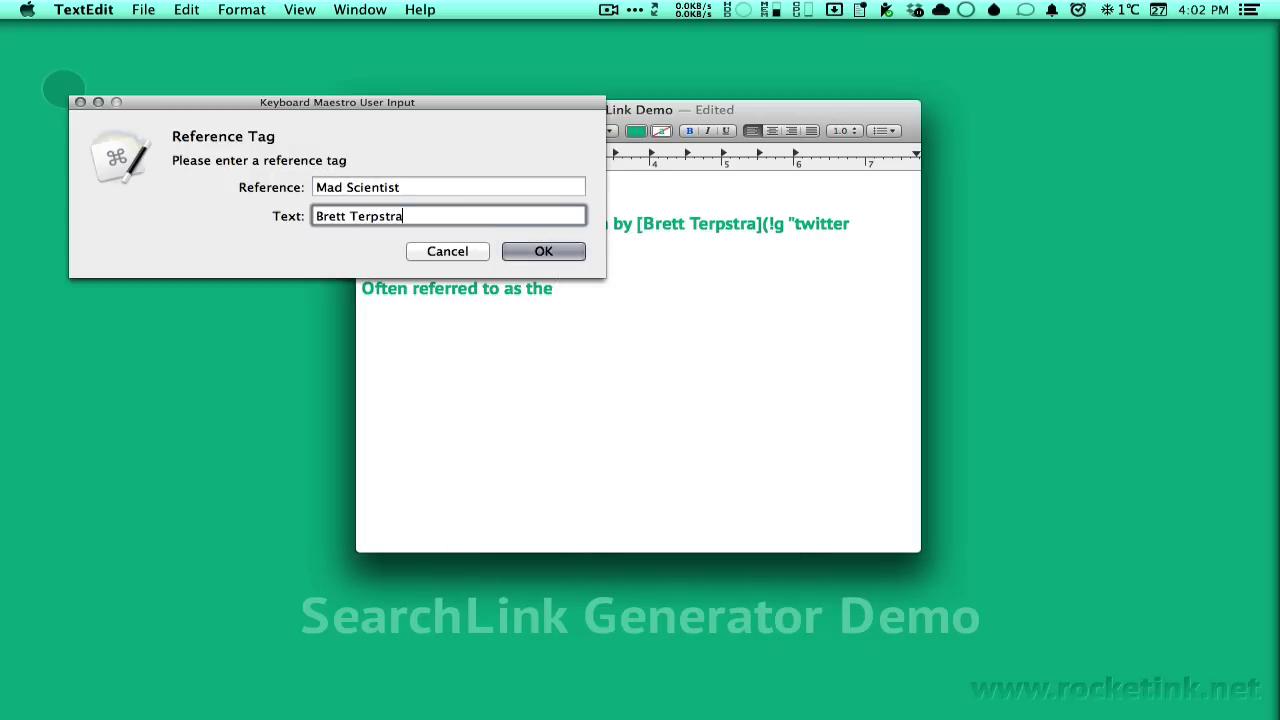
{"action": "key", "text": "Return"}
{"action": "key", "text": "Return"}
- Type 'You can download it right' and link 'here' as a site search for 'searchlink' on the author's website
{"action": "type", "text": "You can download it right"}
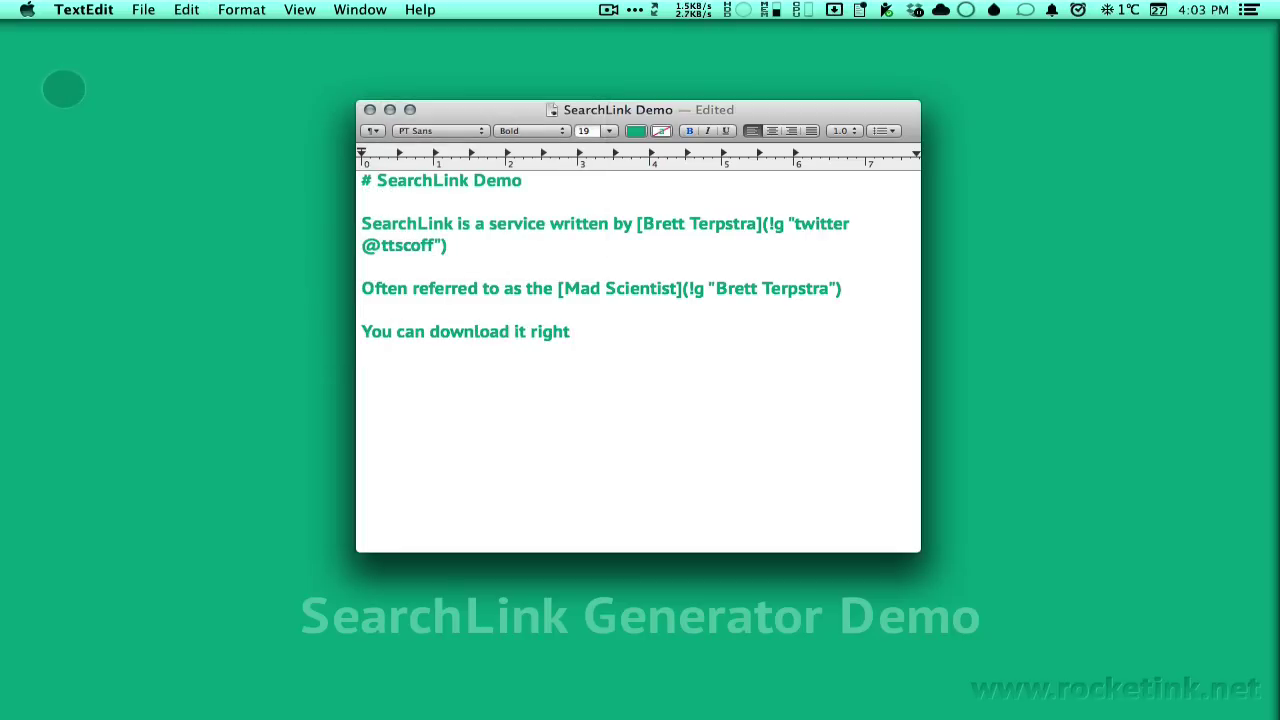
{"action": "key", "text": "ctrl+alt+super+l"}
{"action": "key", "text": "Escape"}
{"action": "key", "text": "ctrl+alt+super+l"}
{"action": "key", "text": "Return"}
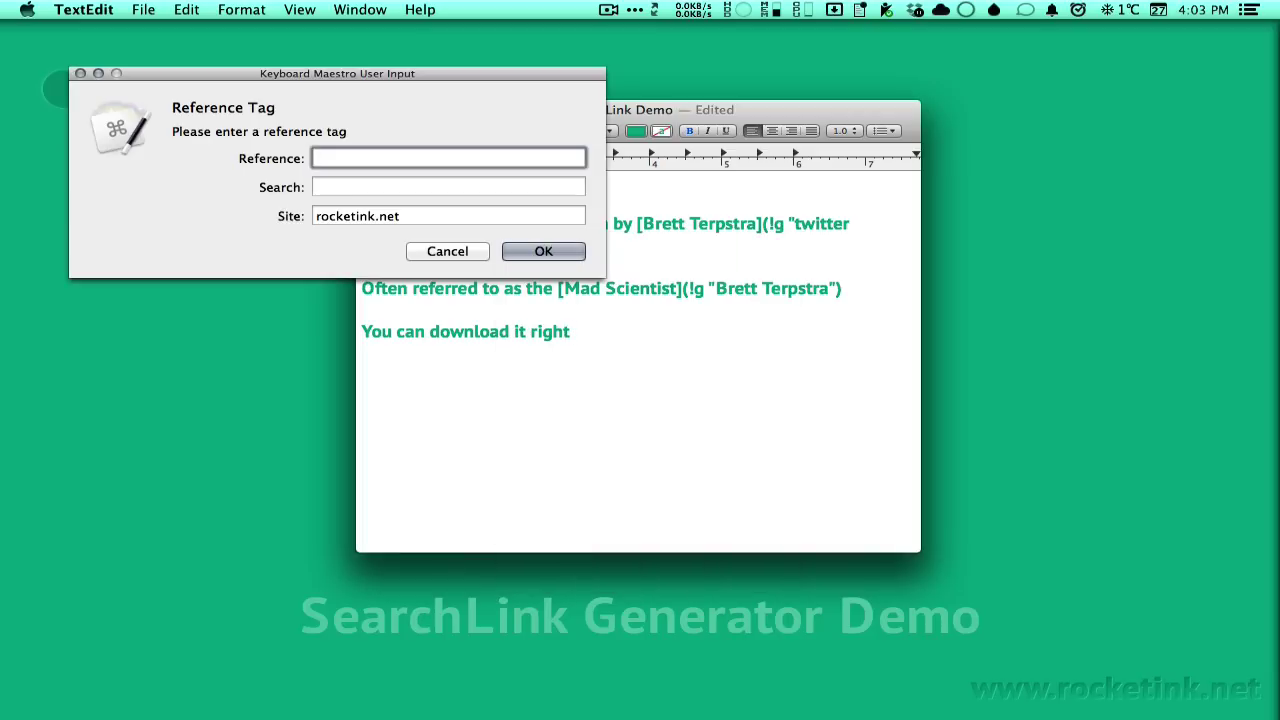
{"action": "type", "text": "here"}
{"action": "key", "text": "Tab"}
{"action": "type", "text": "searchlink"}
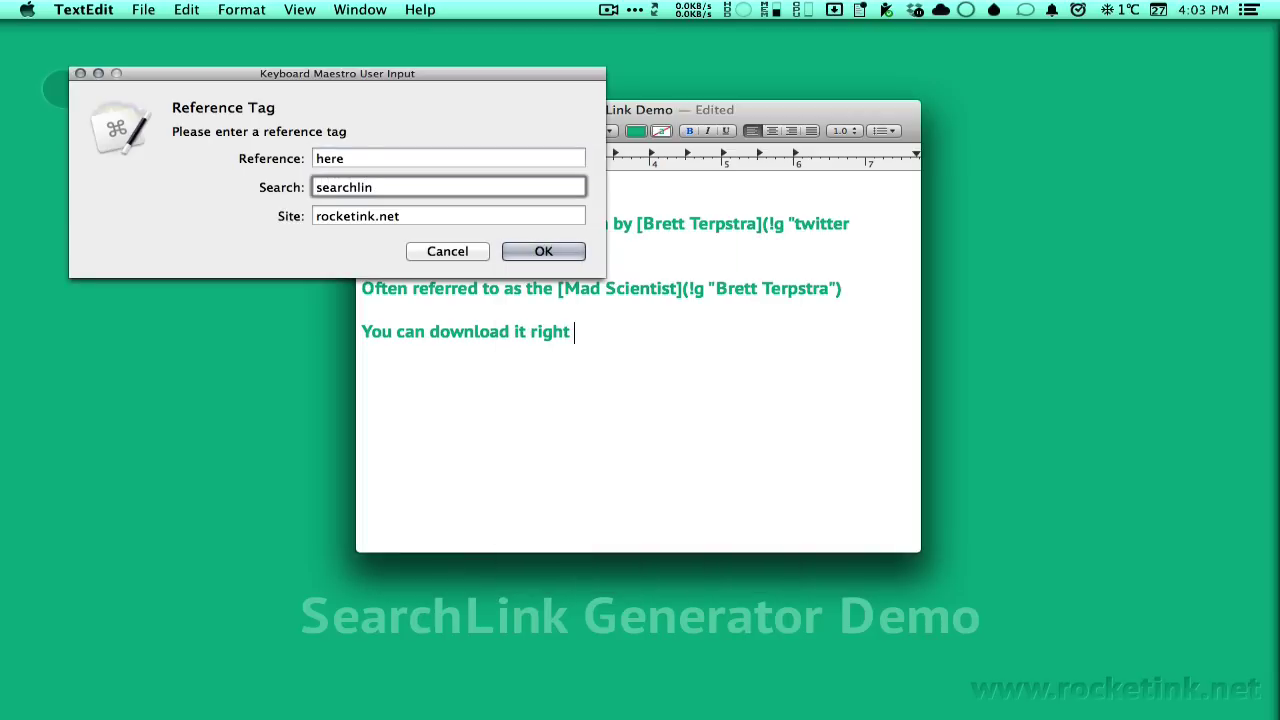
{"action": "key", "text": "Tab"}
{"action": "type", "text": "brettterpstra.com"}
{"action": "key", "text": "Return"}
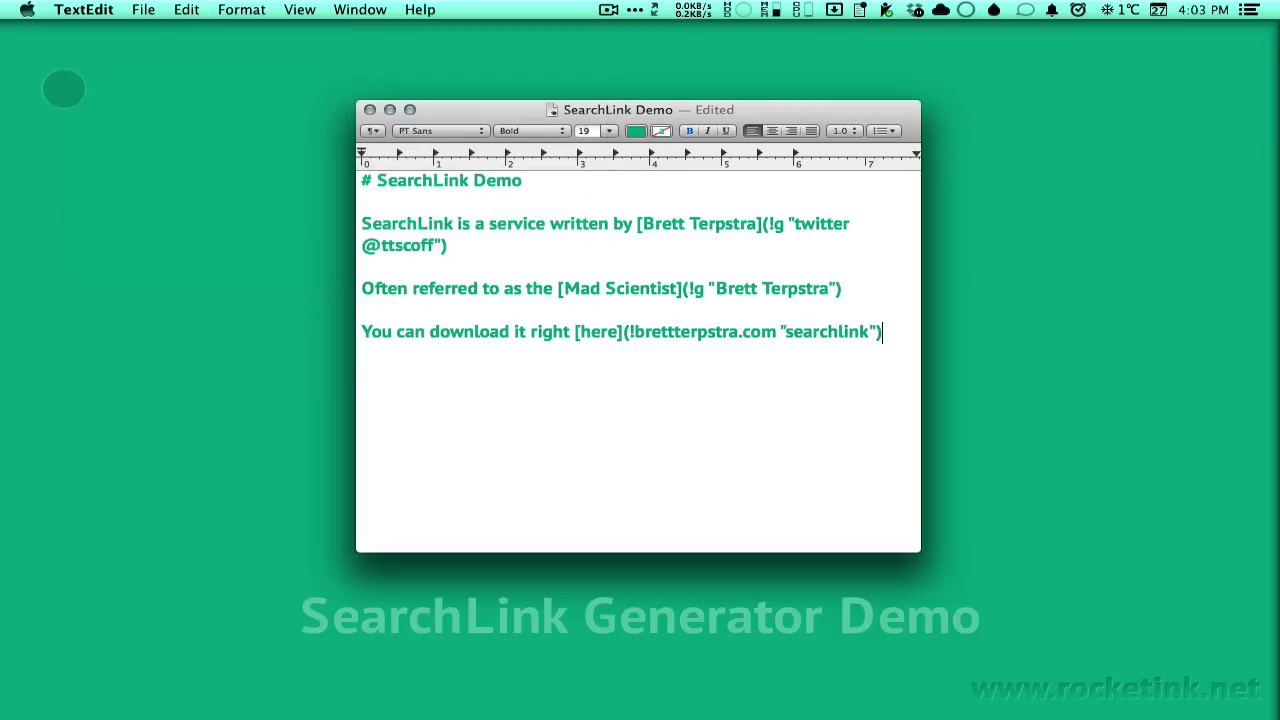
{"action": "key", "text": "Return"}
{"action": "key", "text": "Return"}
- Add 'Check out his app' with a Mac App Store link to Marked, then resolve all SearchLinks into URLs
{"action": "type", "text": "Check out his app:"}
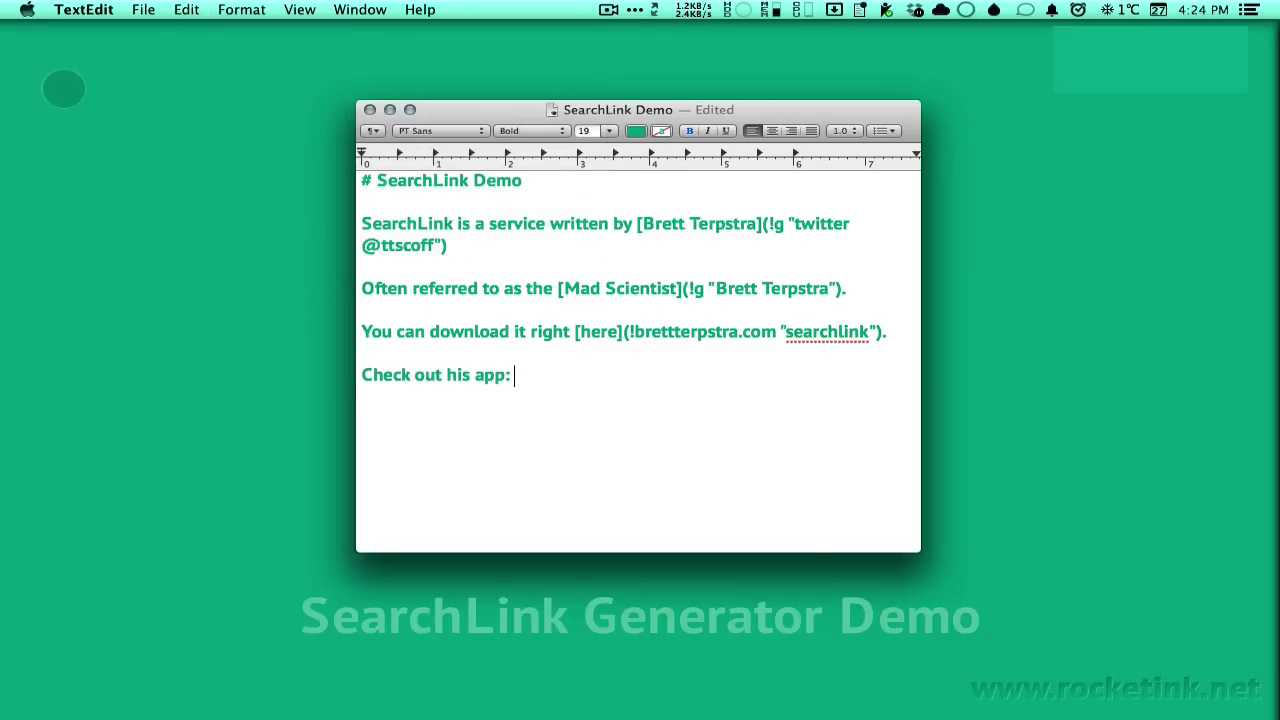
{"action": "key", "text": "ctrl+super+k"}
{"action": "key", "text": "k"}
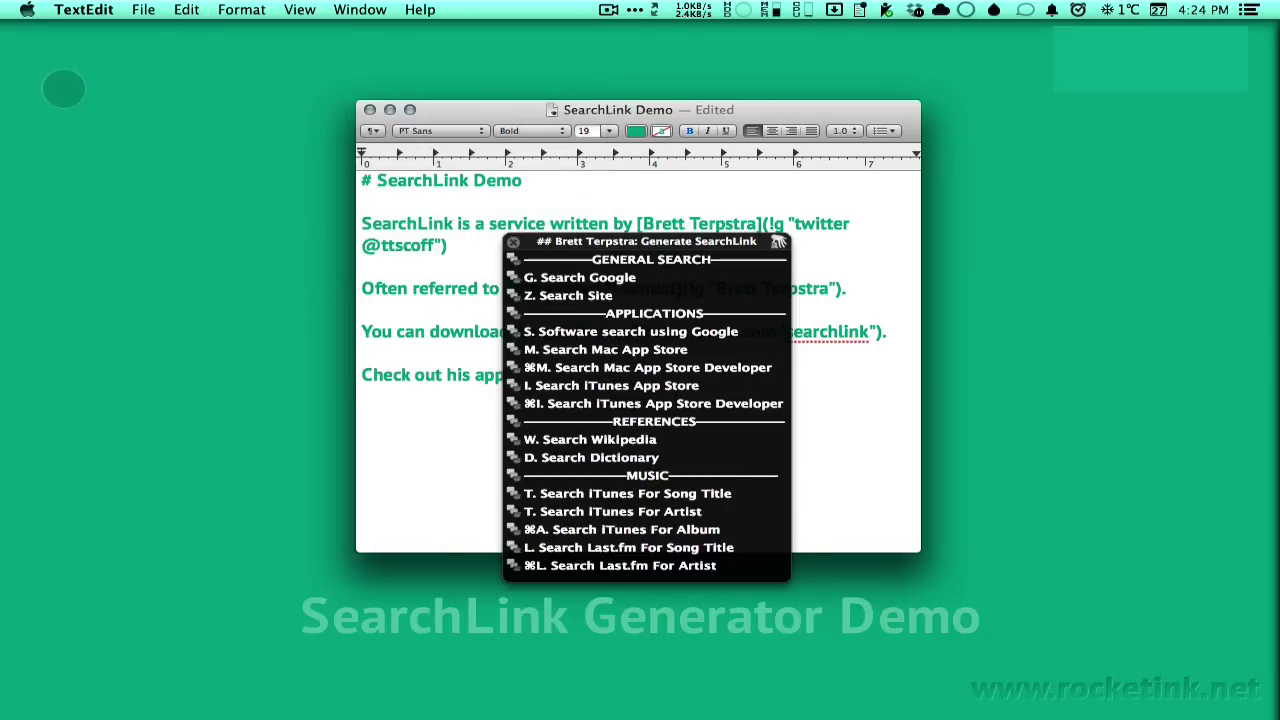
{"action": "type", "text": "mMarked"}
{"action": "key", "text": "Return"}
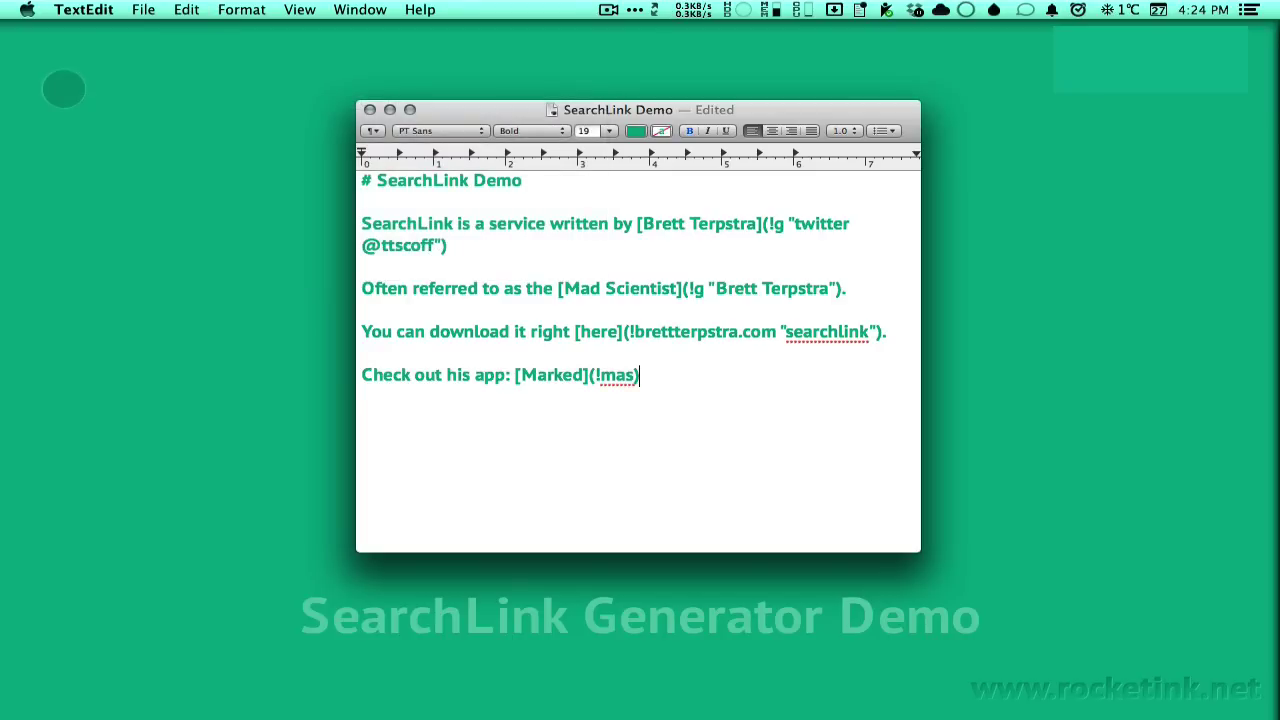
{"action": "key", "text": "super+a"}
{"action": "key", "text": "s"}
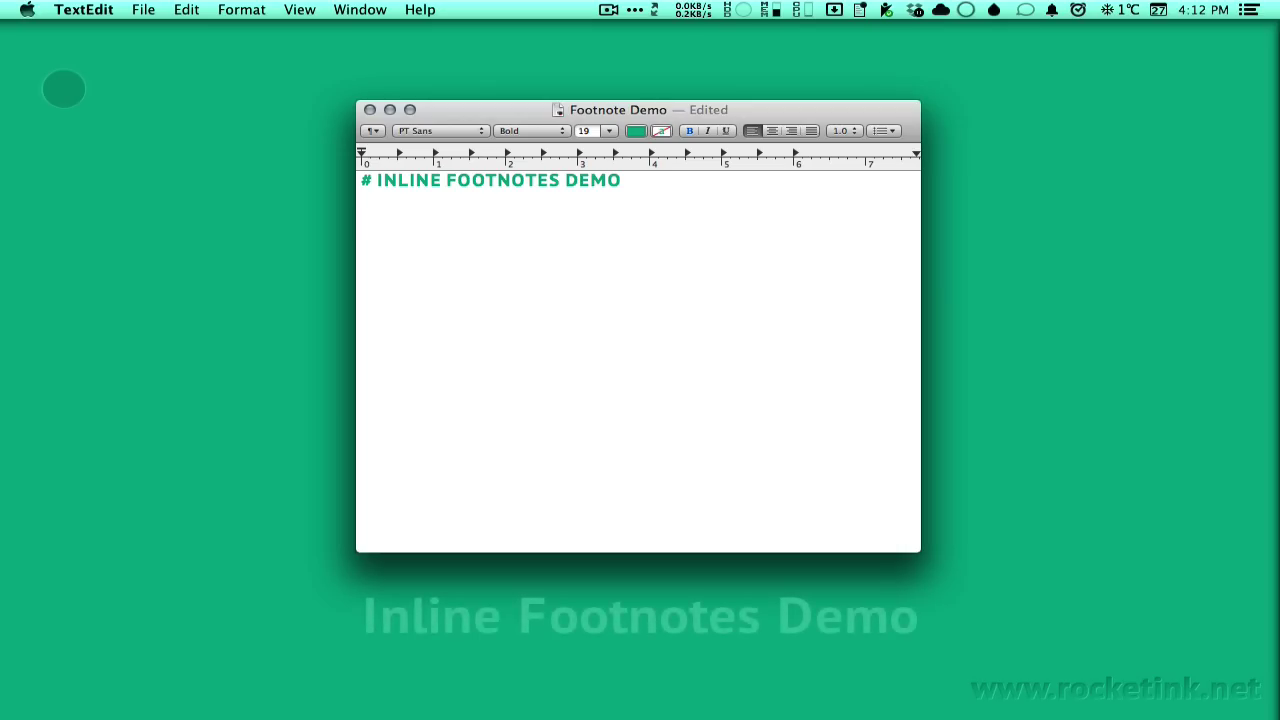
- Type 'Another nifty service.' with an inline footnote crediting the author, then select 'It's true'
{"action": "type", "text": "Another nifty s"}
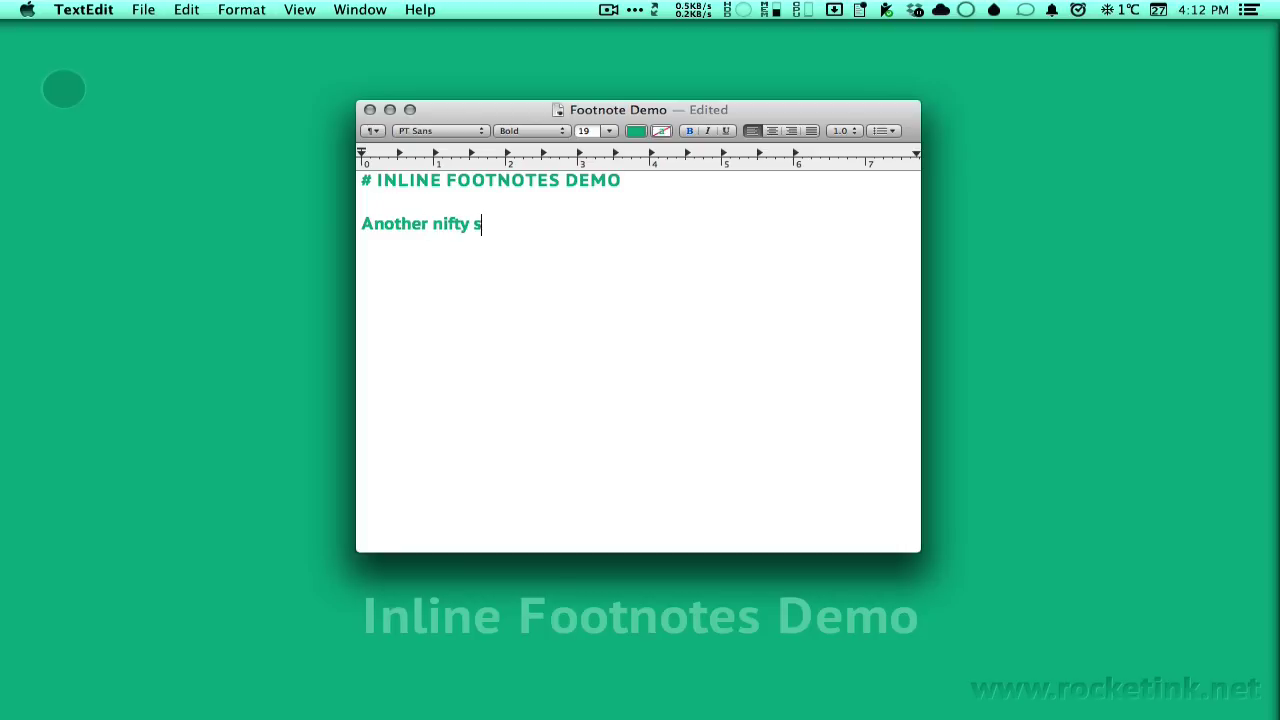
{"action": "type", "text": "ervice.(\"Made by Brett T"}
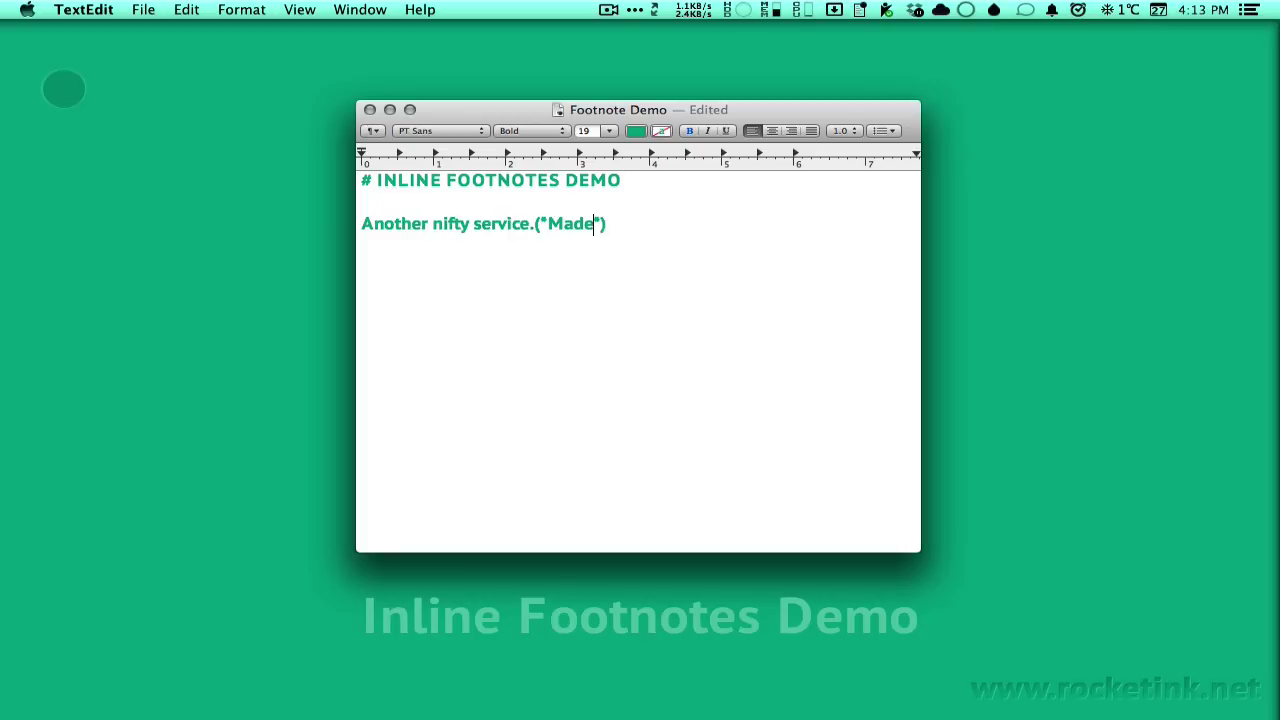
{"action": "type", "text": "erpstra"}
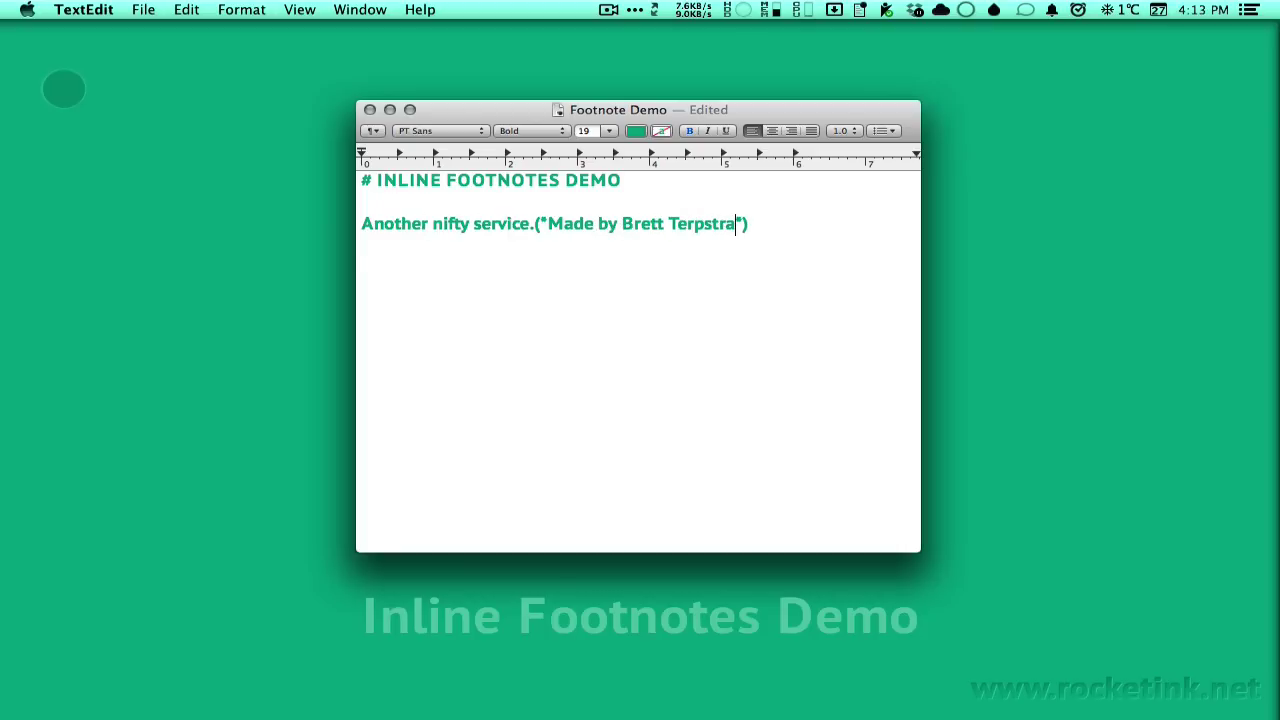
{"action": "type", "text": " heart footnotes"}
{"action": "type", "text": ".It's true"}
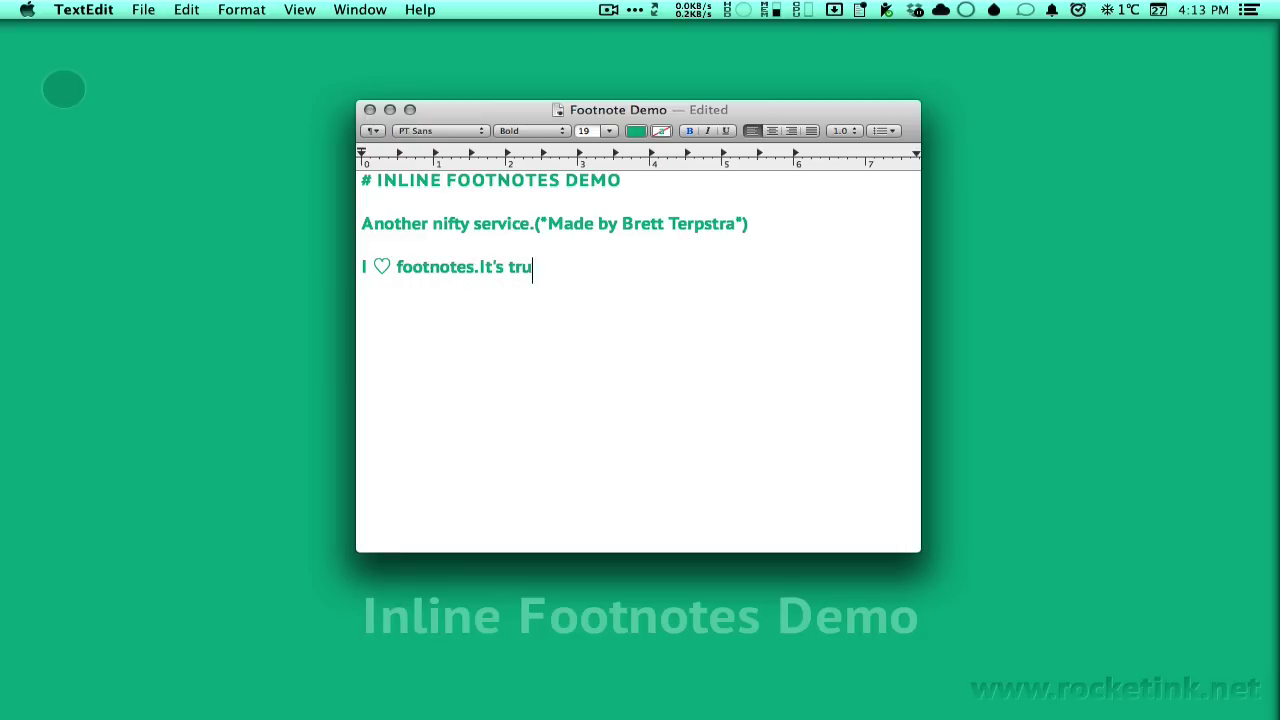
{"action": "key", "text": "shift+alt+Left"}
{"action": "key", "text": "shift+alt+Left"}
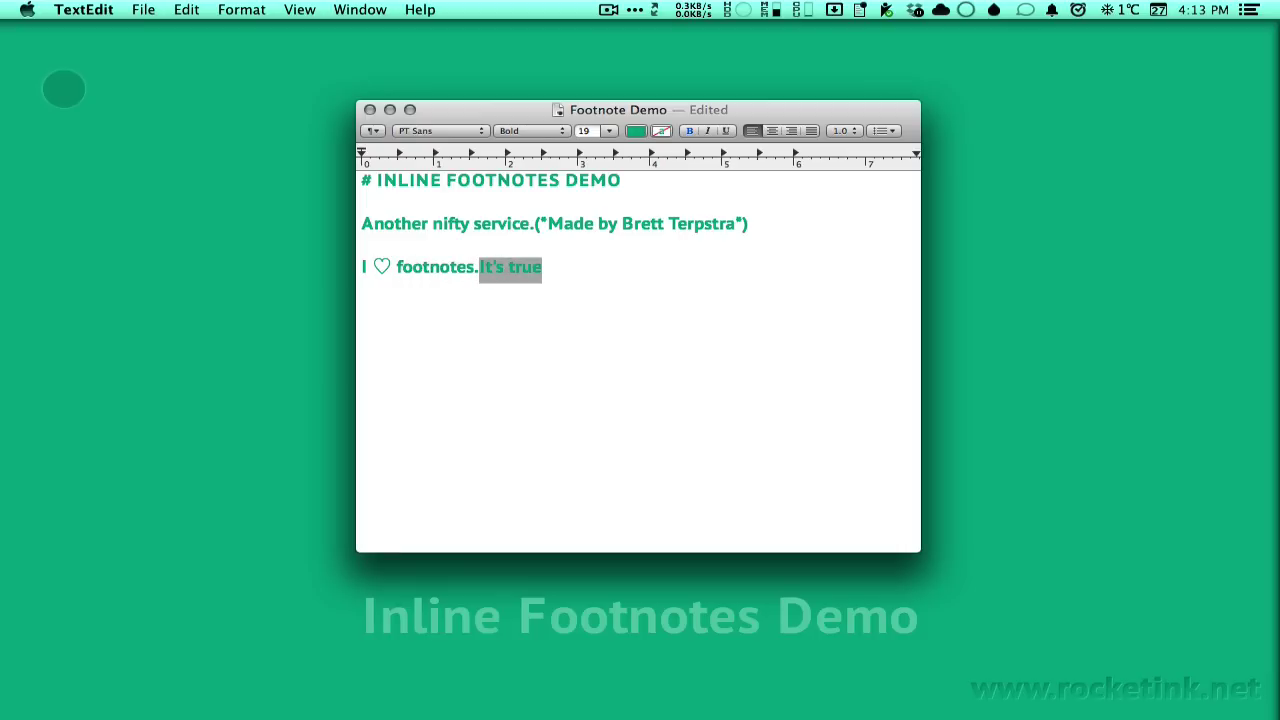
- Turn 'It's true' into an inline footnote, then convert all inline footnotes into numbered reference footnotes
{"action": "key", "text": "ctrl+super+s"}
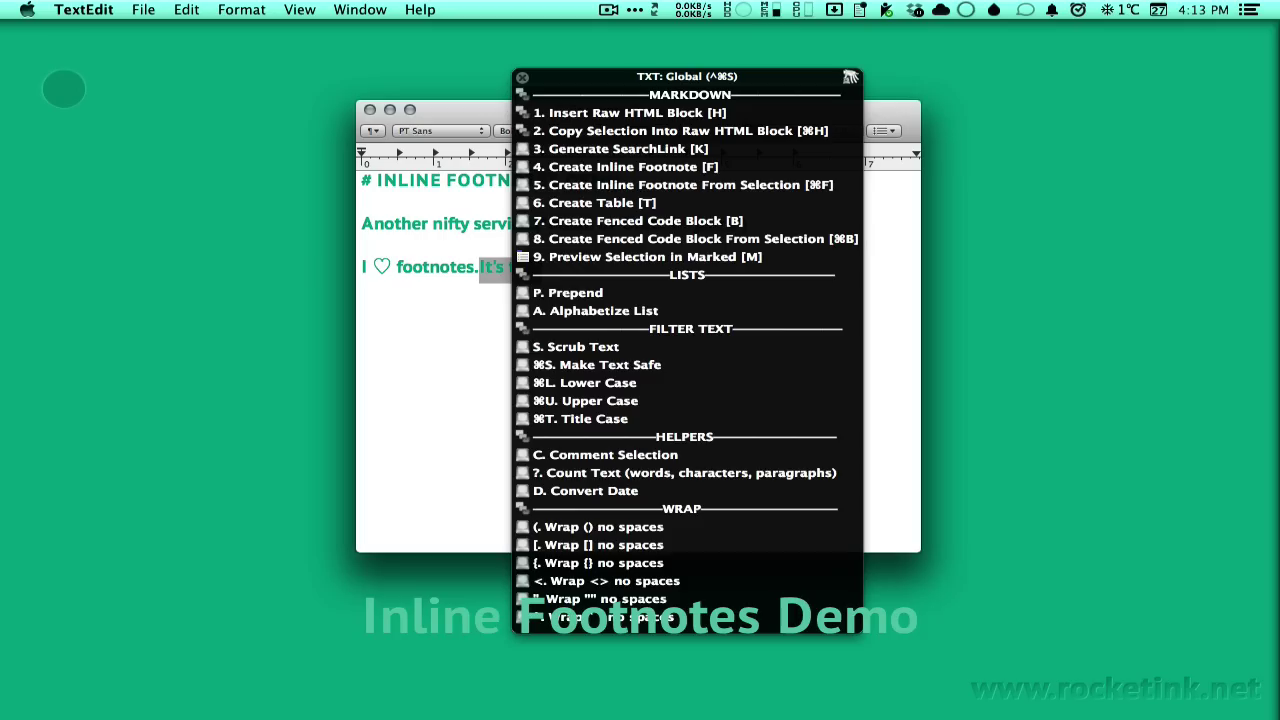
{"action": "key", "text": "5"}
{"action": "key", "text": "super+a"}
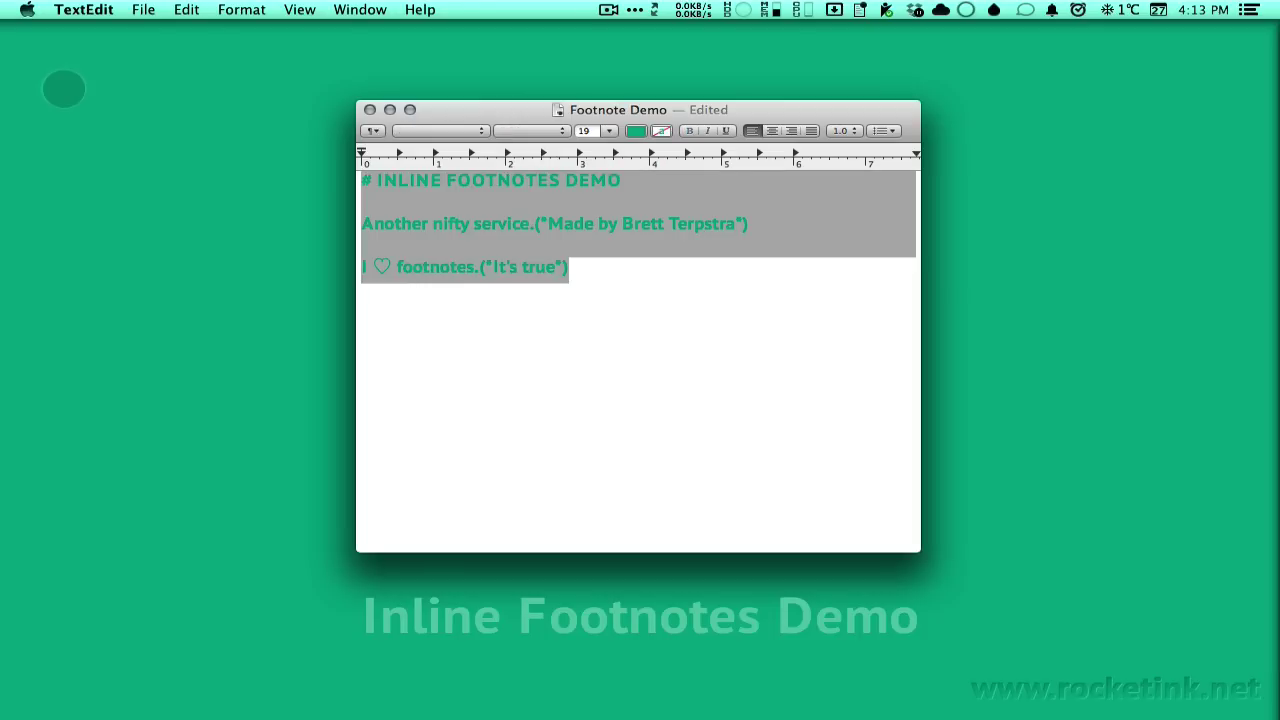
{"action": "key", "text": "ctrl+super+z"}
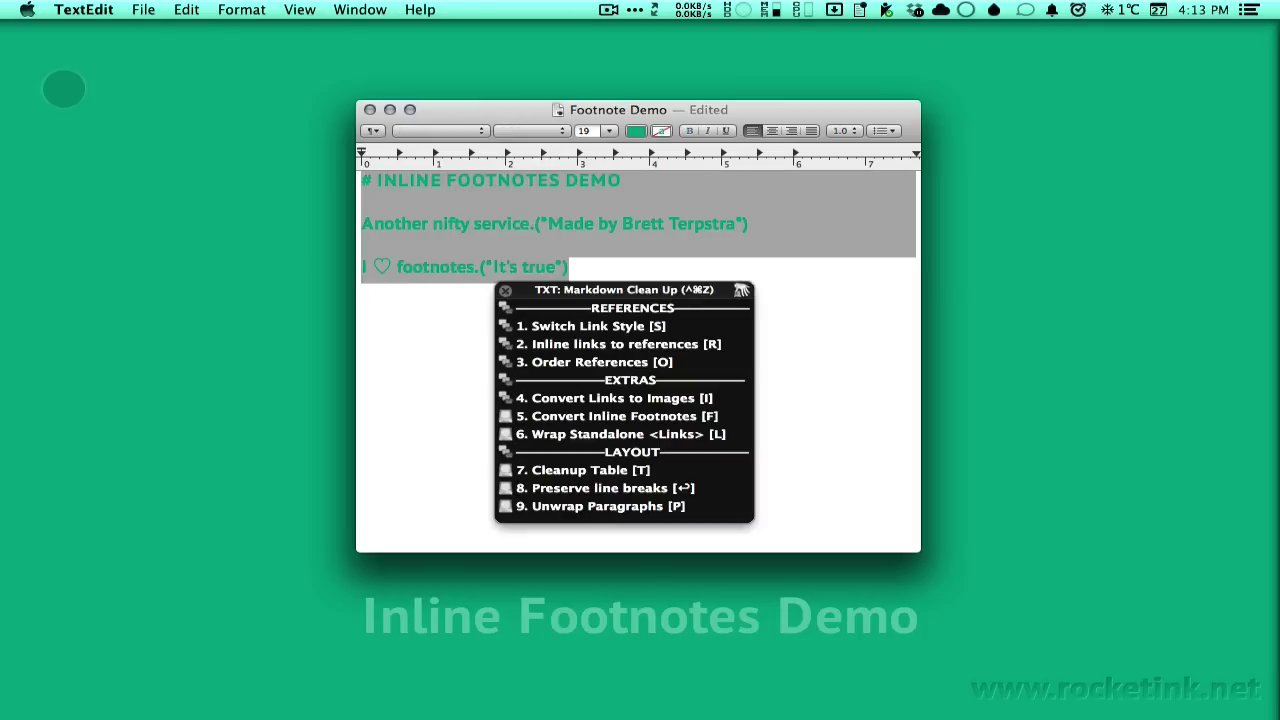
{"action": "key", "text": "5"}
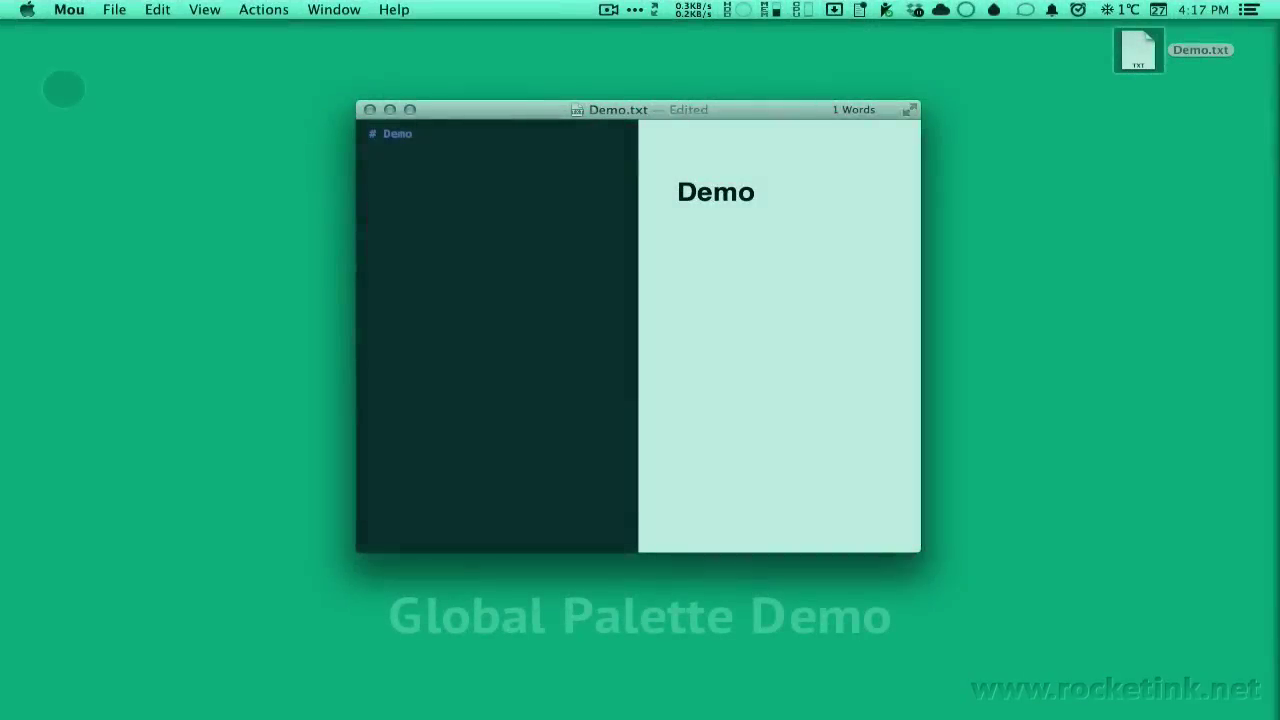
- Set Mou's Demo heading to level two and start a new line below it
{"action": "key", "text": "super+equal"}
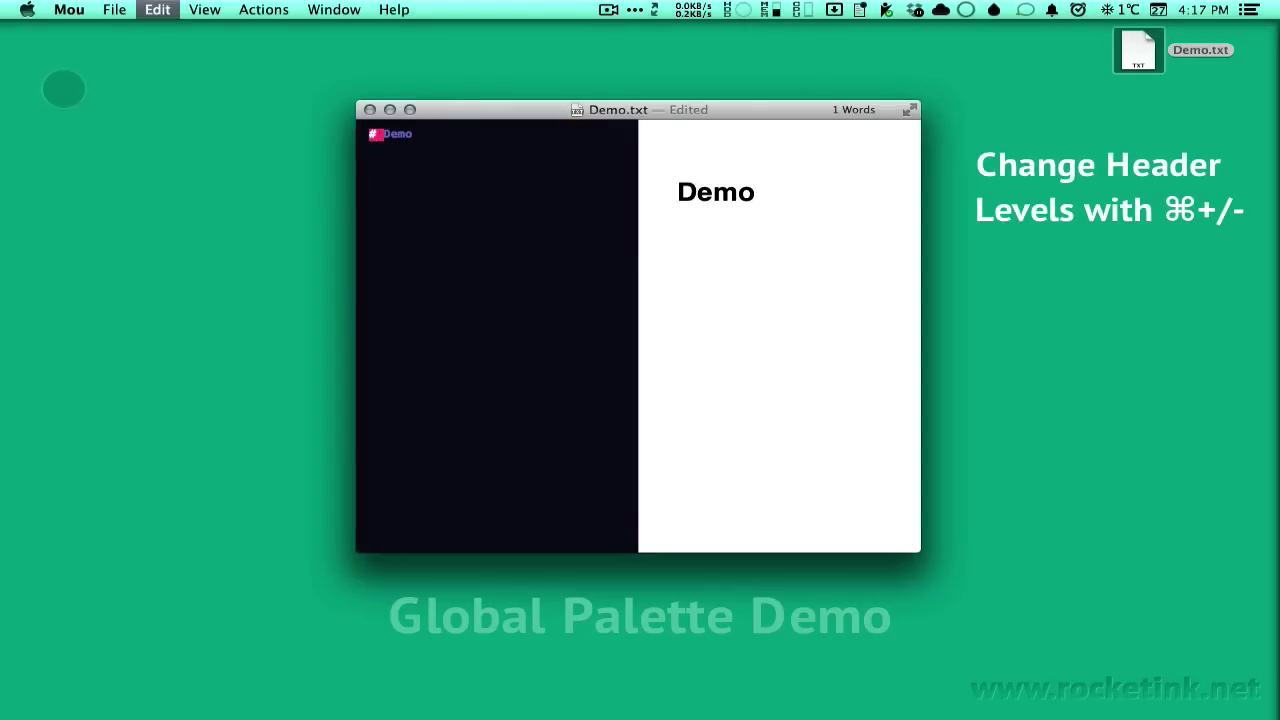
{"action": "key", "text": "super+equal"}
{"action": "key", "text": "super+minus"}
{"action": "key", "text": "super+Return"}
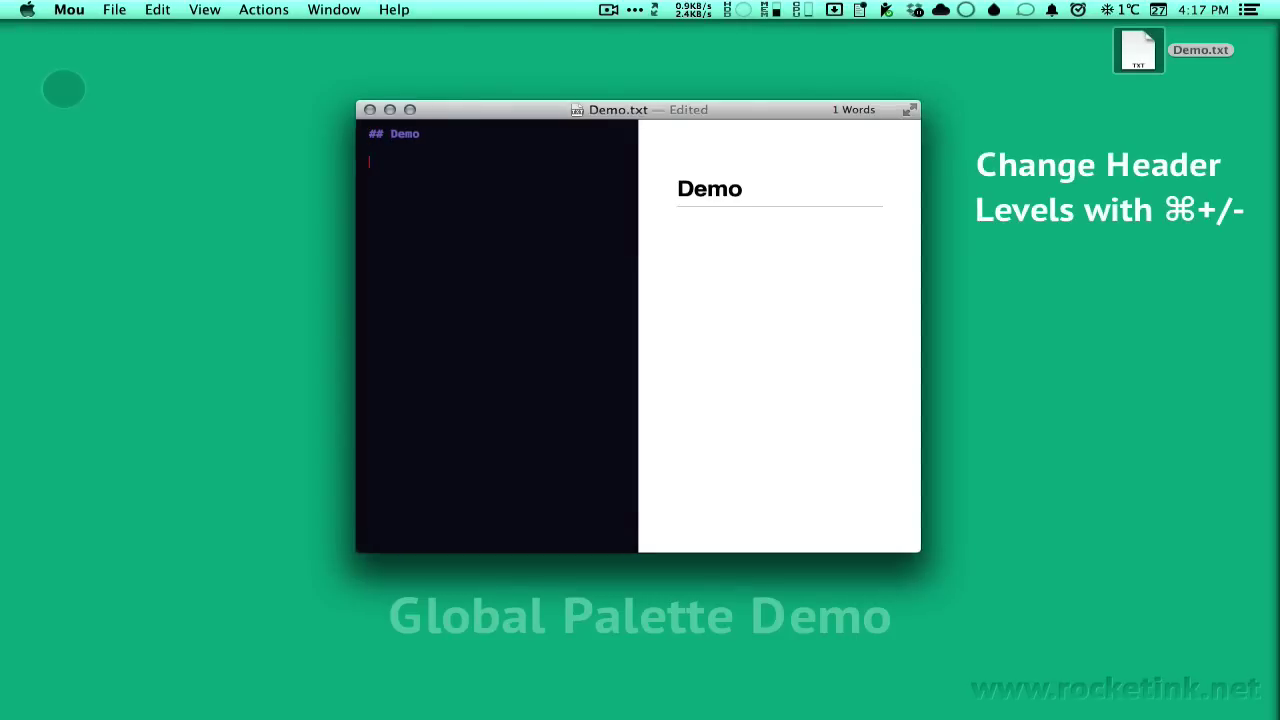
- Insert a four-column Markdown table with 3 rows
{"action": "key", "text": "super+shift+t"}
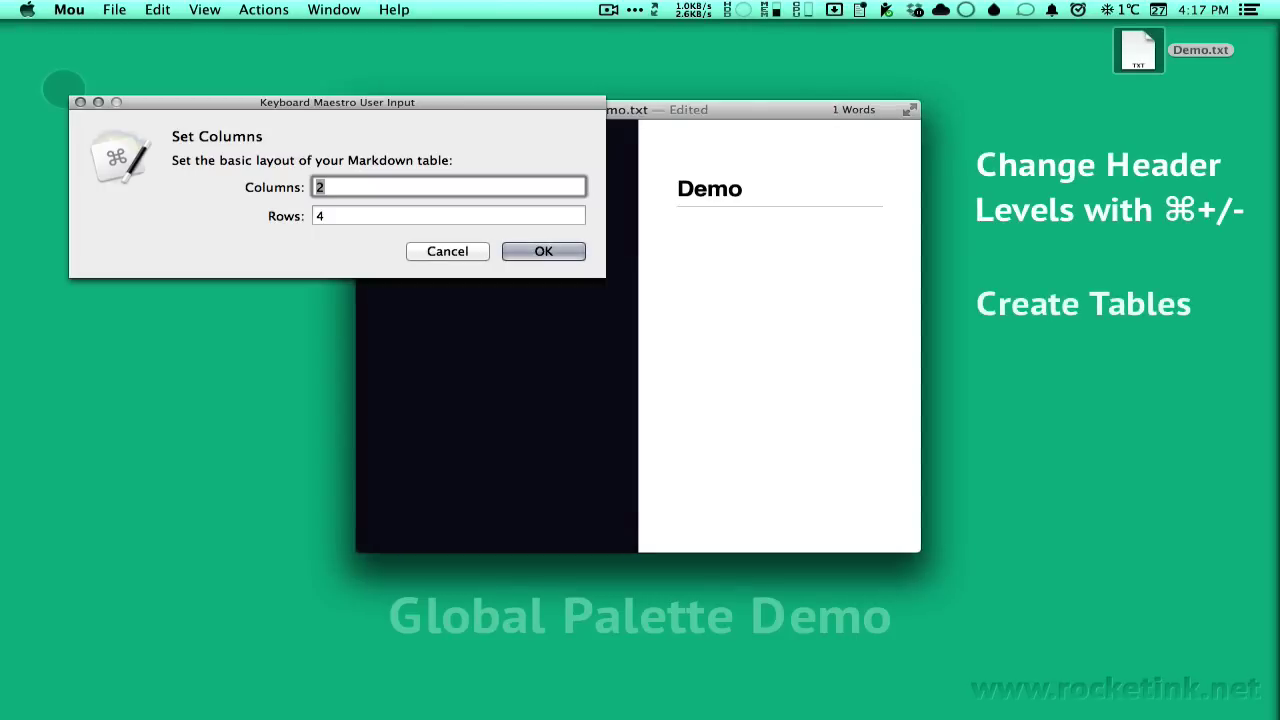
{"action": "key", "text": "Tab"}
{"action": "type", "text": "3"}
{"action": "key", "text": "Return"}
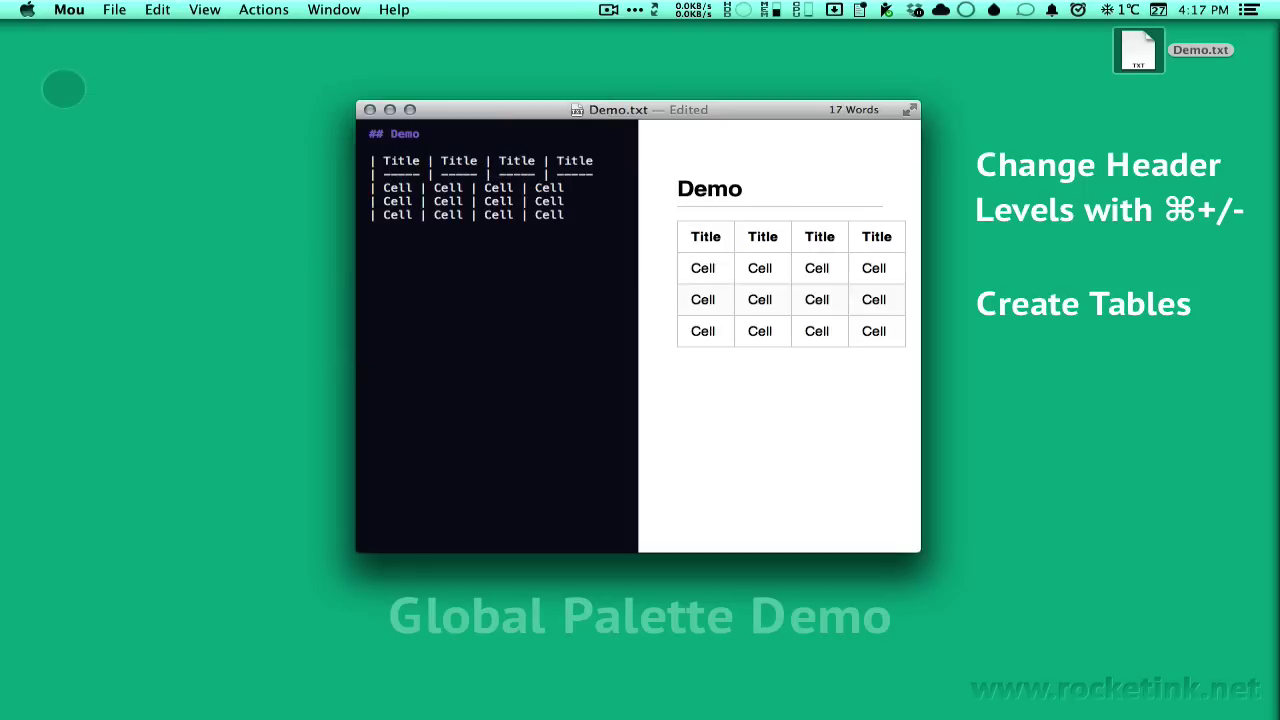
- Wrap 'Let's wrap some *Markdown* in a **code block**.' in a fenced code block, then add 'And maybe add a list:'
{"action": "type", "text": "Let's wrap some *Markdown* in "}
{"action": "type", "text": "a **code block**."}
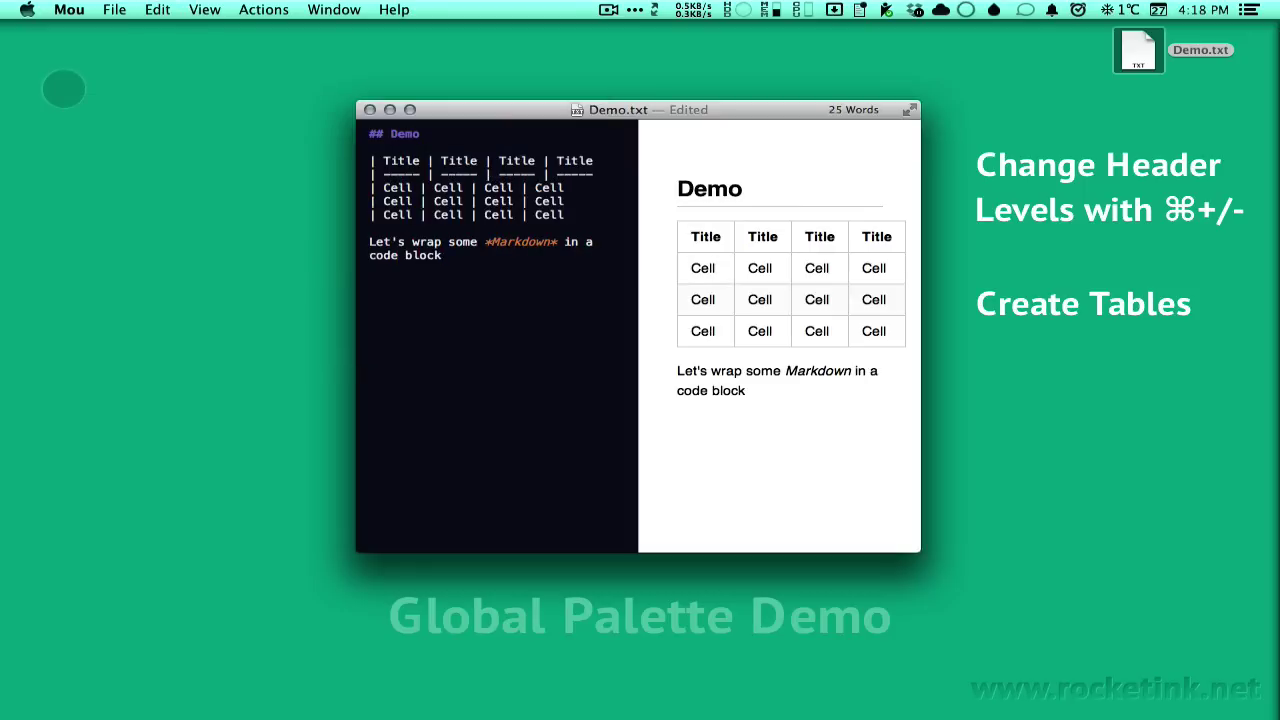
{"action": "key", "text": "super+b"}
{"action": "key", "text": "shift+alt+Up"}
{"action": "key", "text": "ctrl+super+s"}
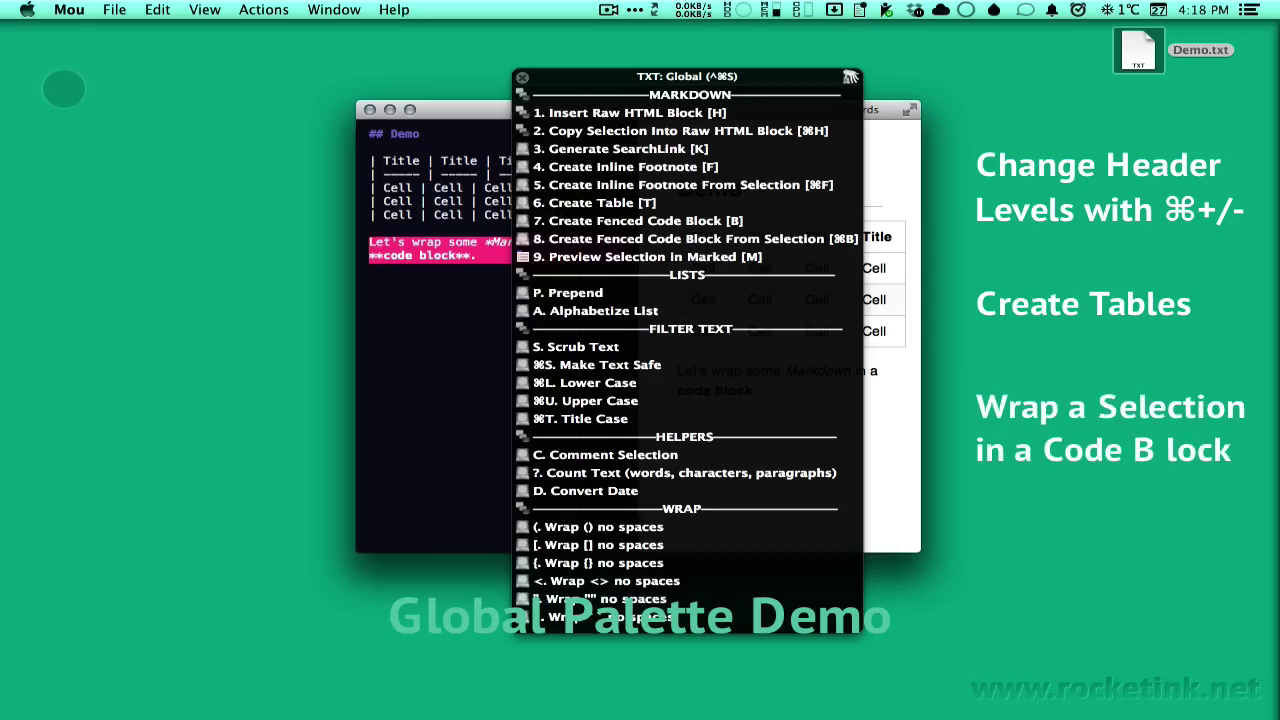
{"action": "key", "text": "b"}
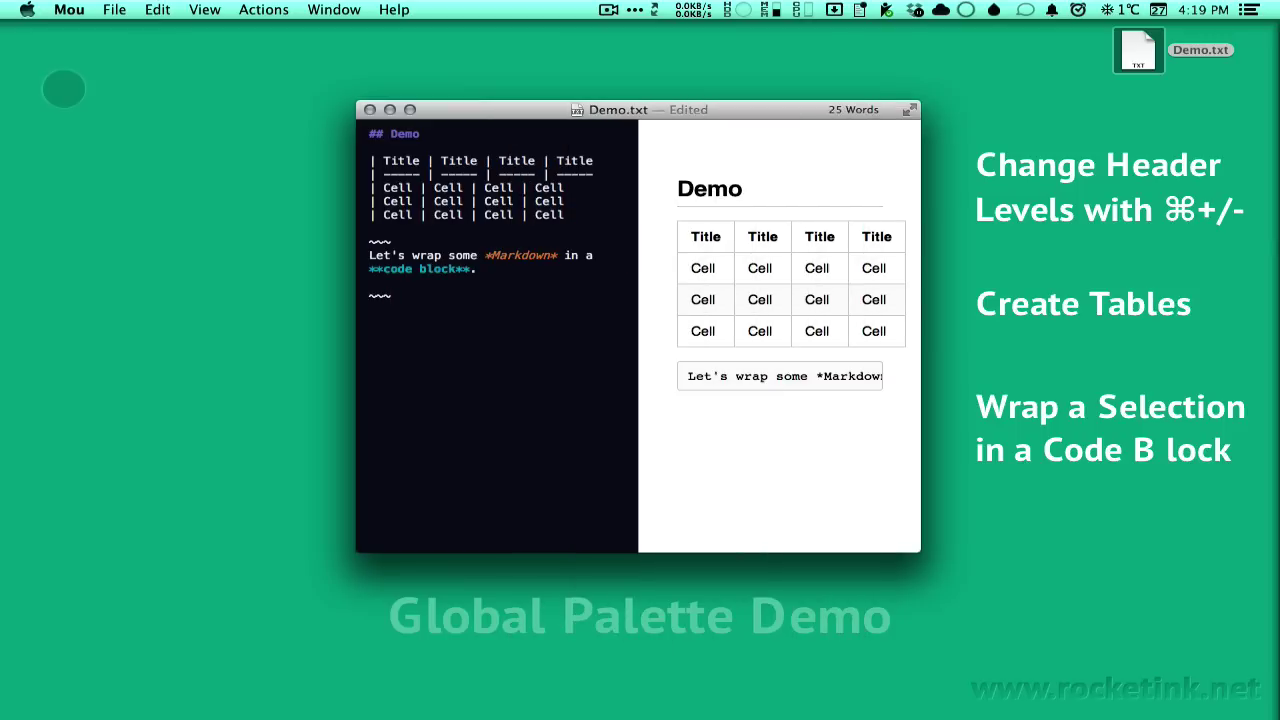
{"action": "type", "text": "And maybe add a list:"}
- Type the fruit list Pears, Apples, Bananas on separate lines
{"action": "key", "text": "Return"}
{"action": "key", "text": "Return"}
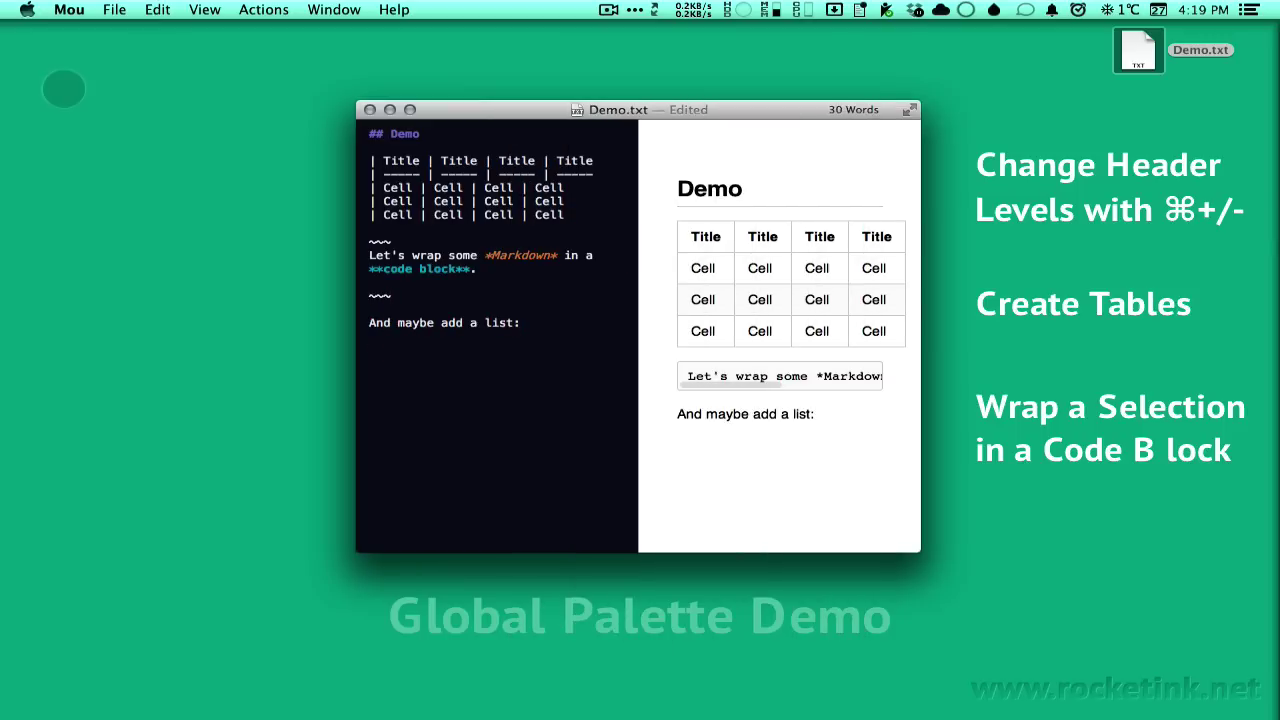
{"action": "type", "text": "Pears"}
{"action": "key", "text": "Return"}
{"action": "type", "text": "Apples"}
{"action": "key", "text": "Return"}
{"action": "type", "text": "Bananas"}
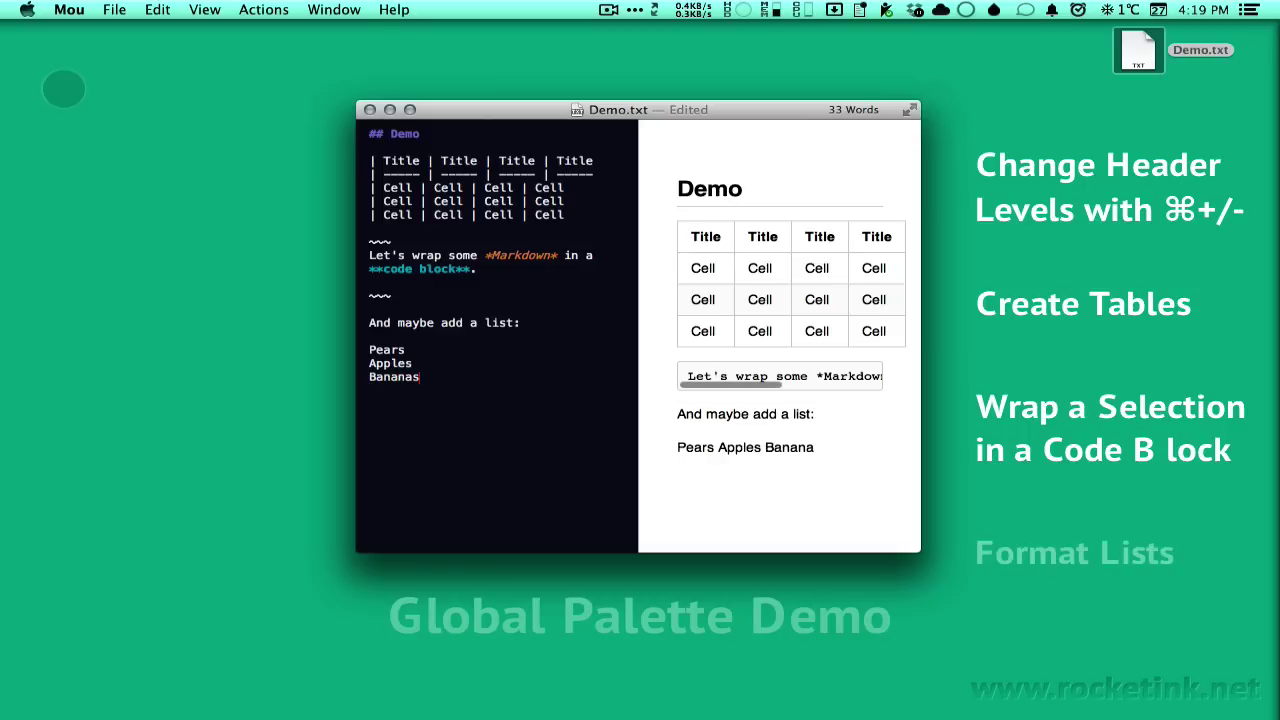
- Alphabetize the fruit list and prefix each line to make it a bulleted list
{"action": "key", "text": "shift+Up"}
{"action": "key", "text": "shift+Up"}
{"action": "key", "text": "super+shift+Left"}
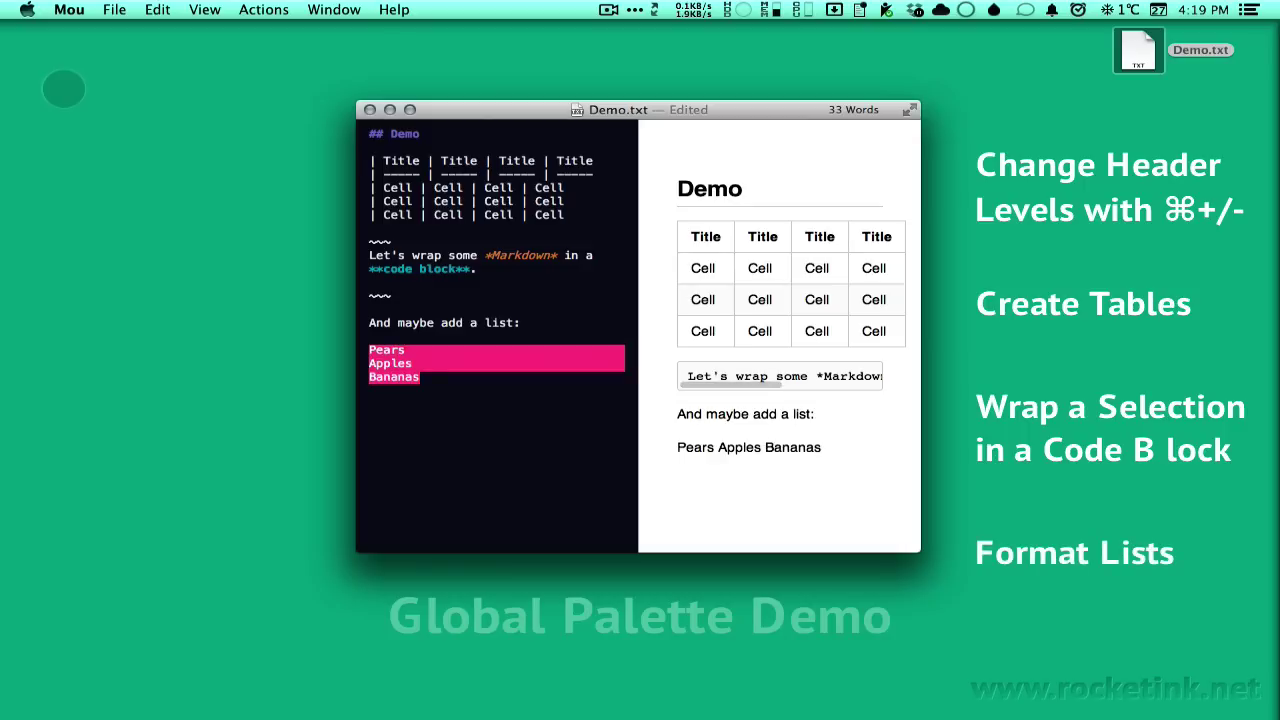
{"action": "key", "text": "ctrl+super+m"}
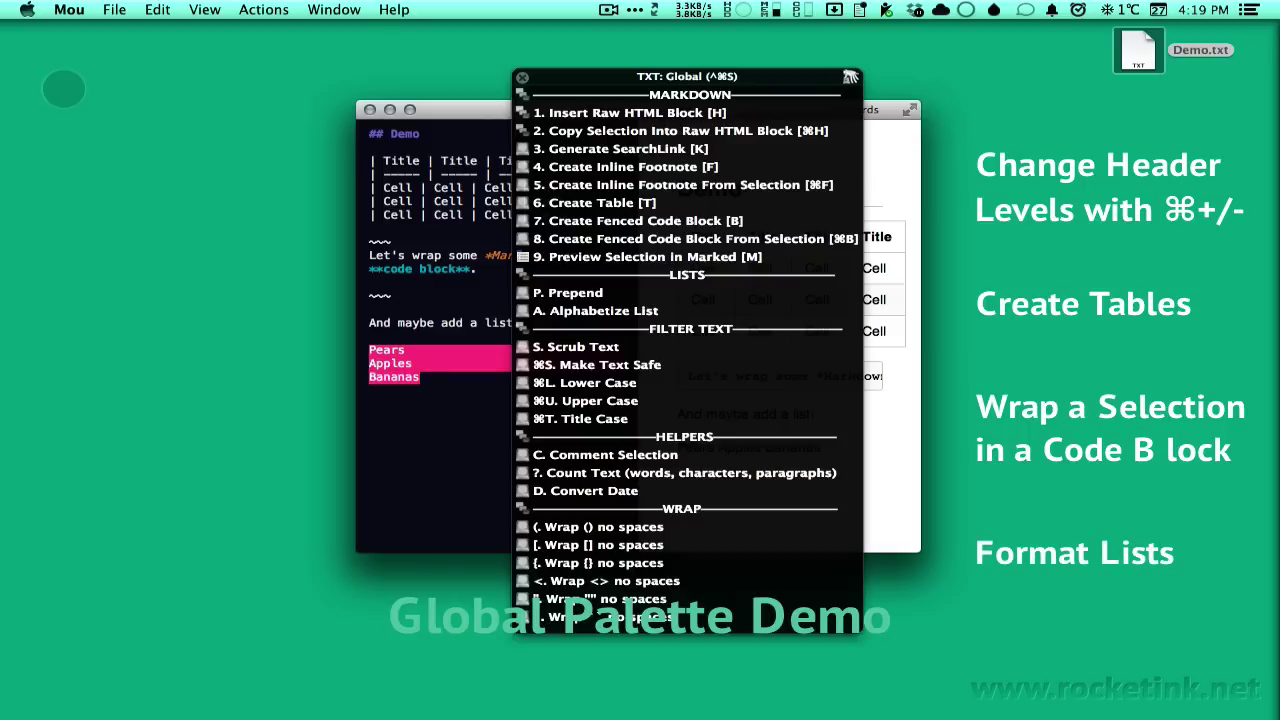
{"action": "key", "text": "a"}
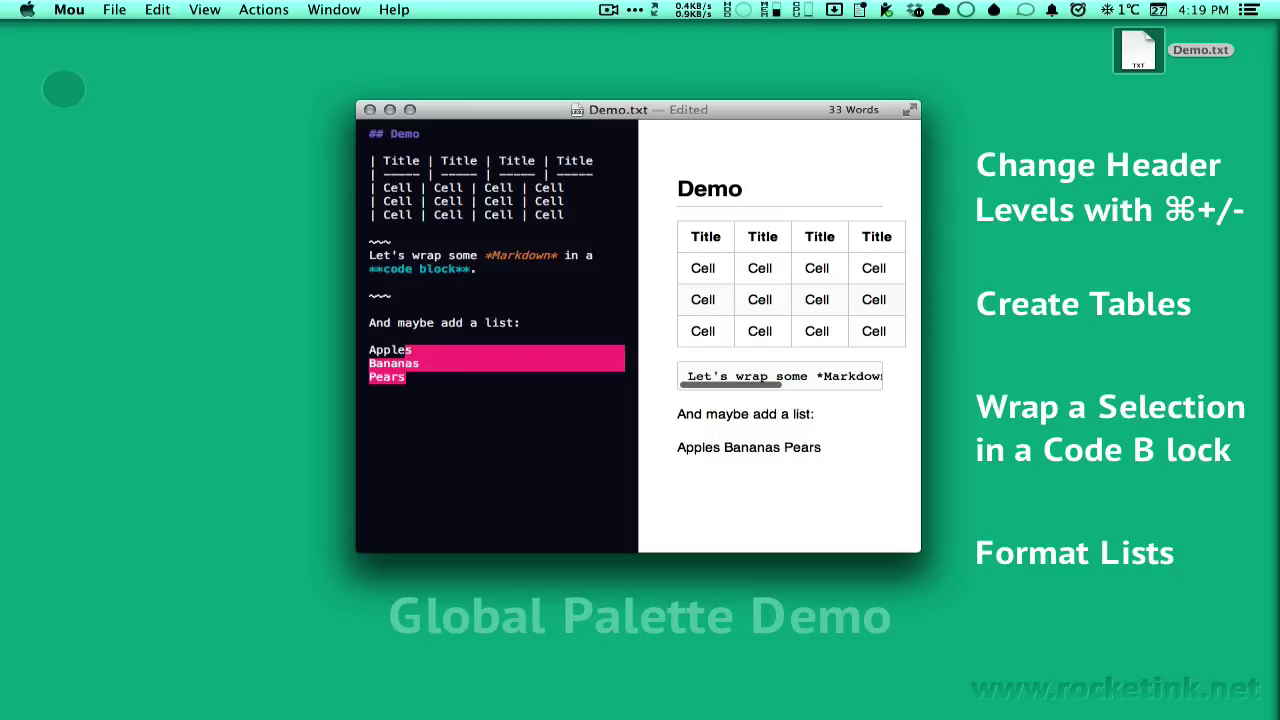
{"action": "key", "text": "ctrl+super+s"}
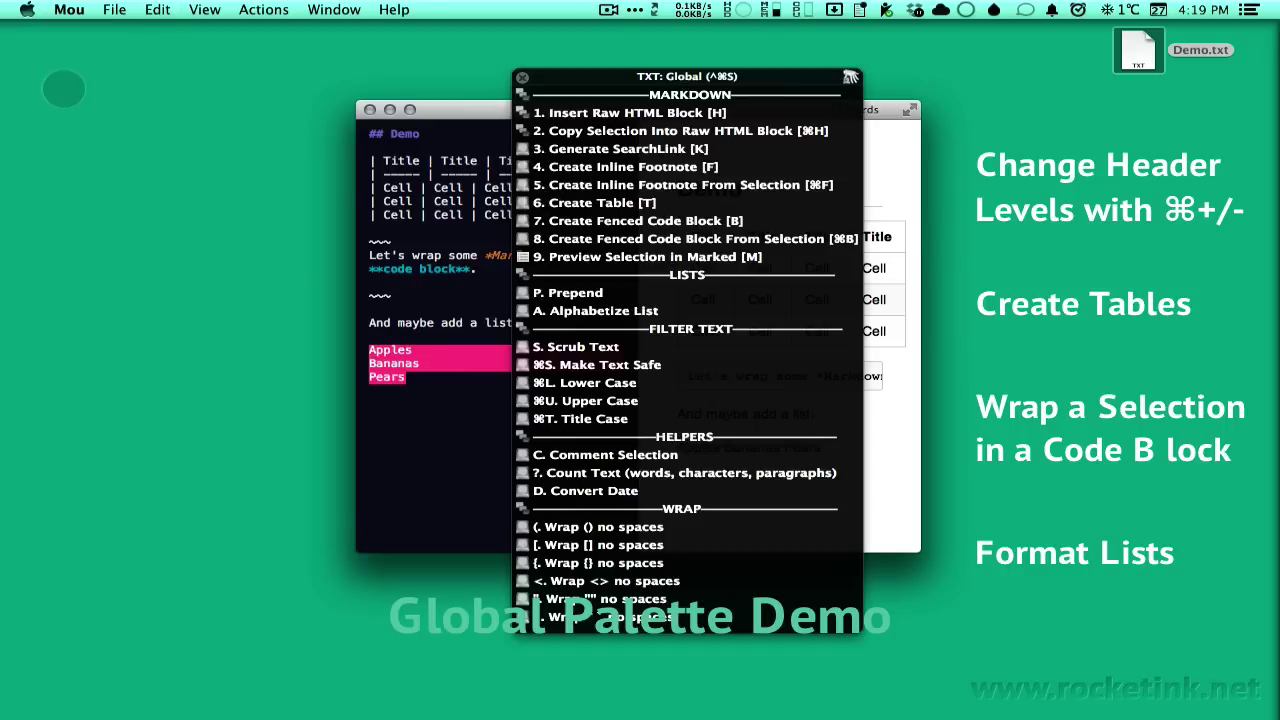
{"action": "key", "text": "p"}
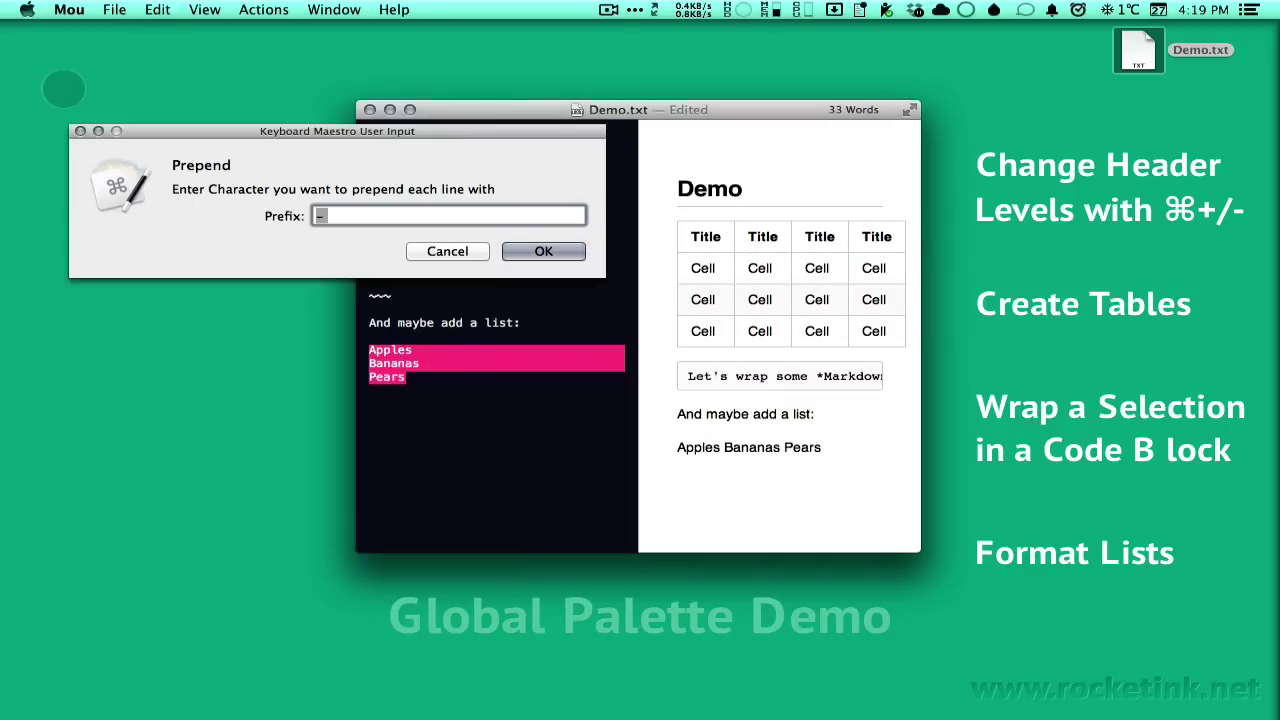
{"action": "key", "text": "Return"}
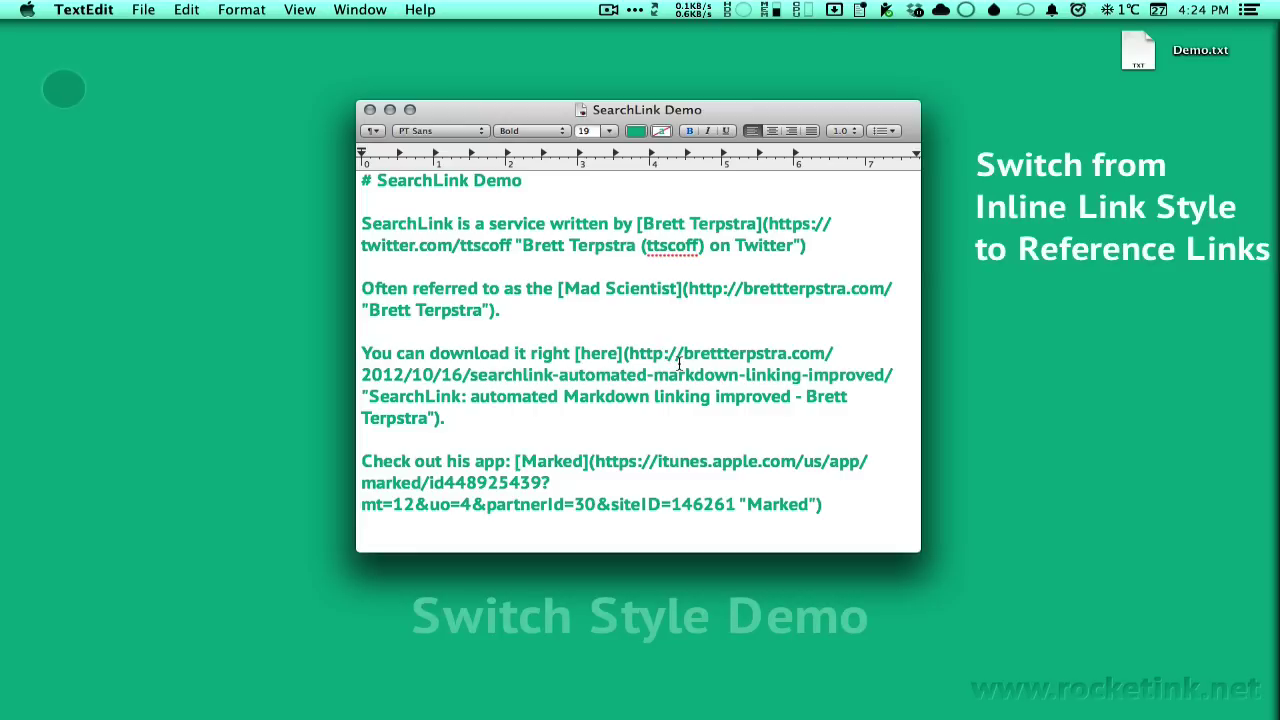
{"action": "key", "text": "super+a"}
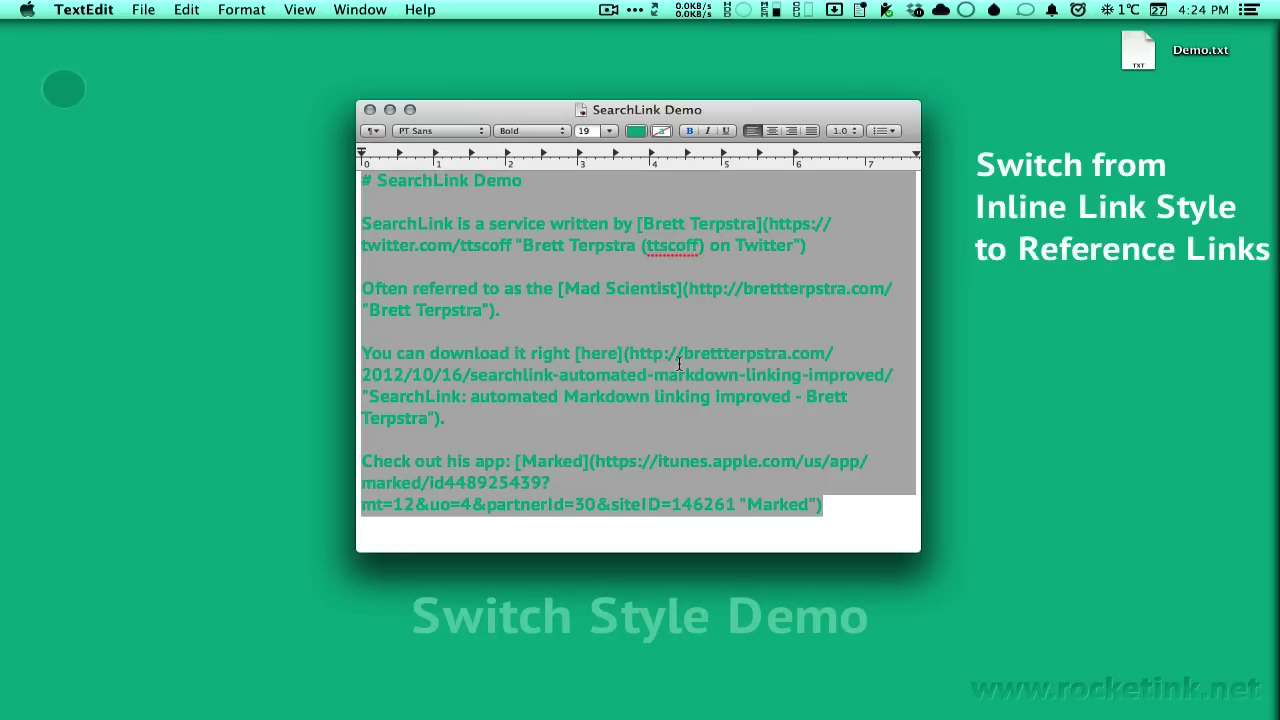
{"action": "key", "text": "ctrl+super+z"}
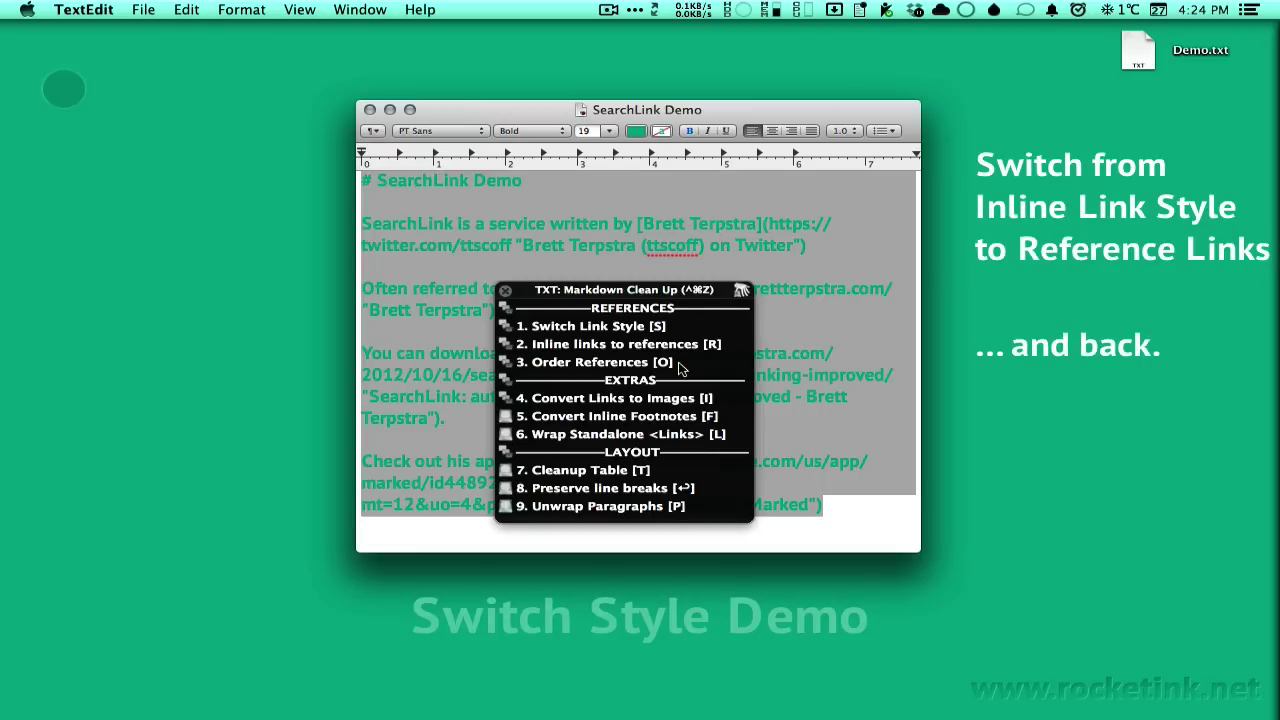
{"action": "key", "text": "s"}
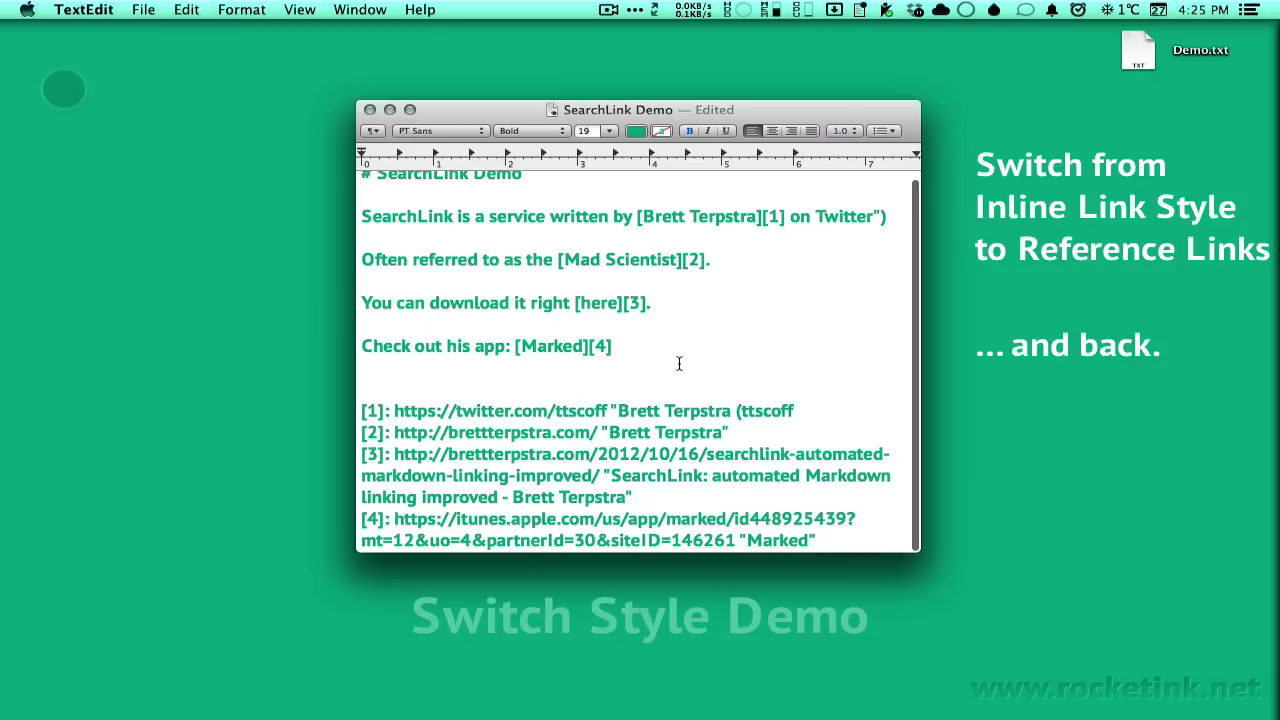
{"action": "key", "text": "ctrl+super+z"}
{"action": "key", "text": "s"}
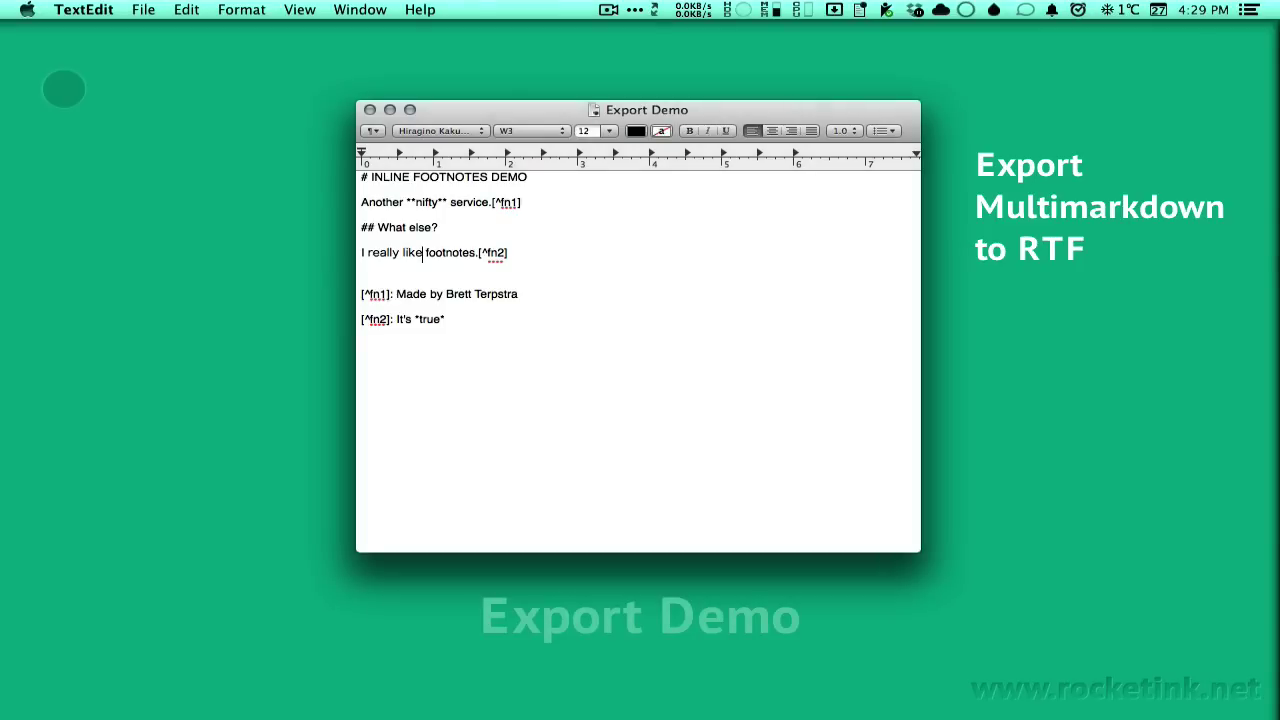
- Copy the whole Export Demo to the clipboard as MultiMarkdown RTF
{"action": "key", "text": "super+a"}
{"action": "key", "text": "ctrl+super+x"}
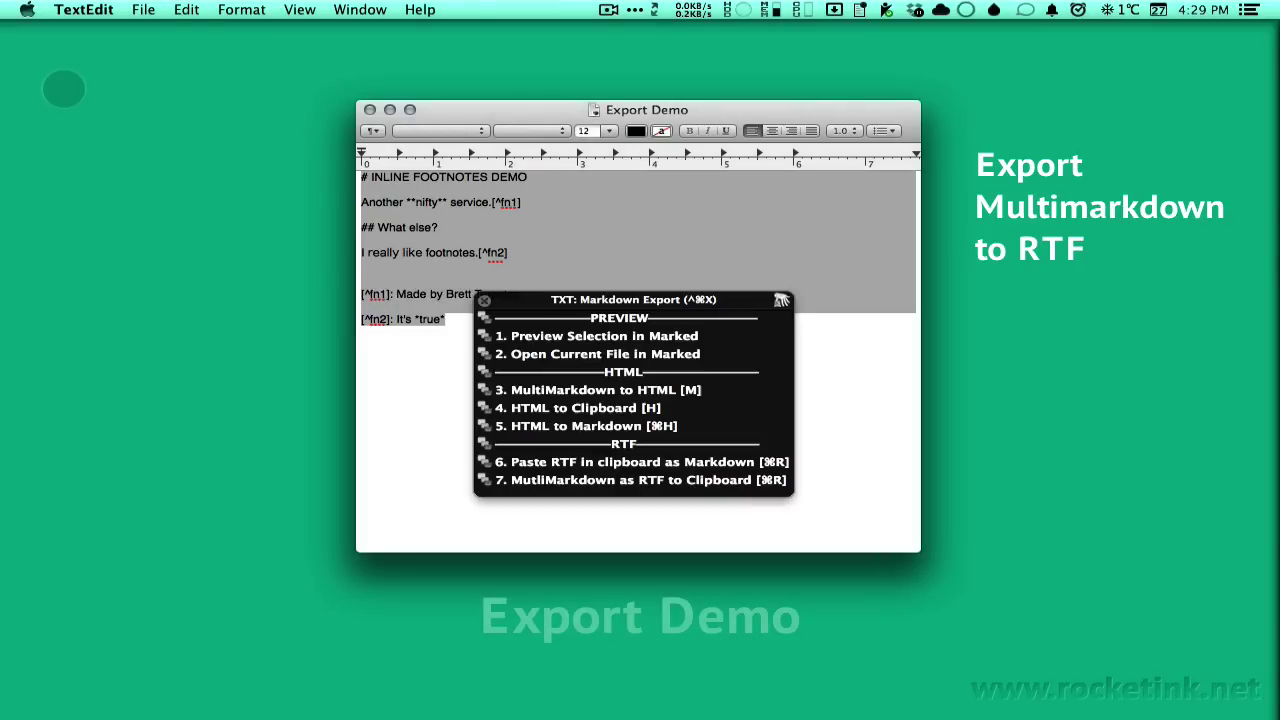
{"action": "key", "text": "7"}
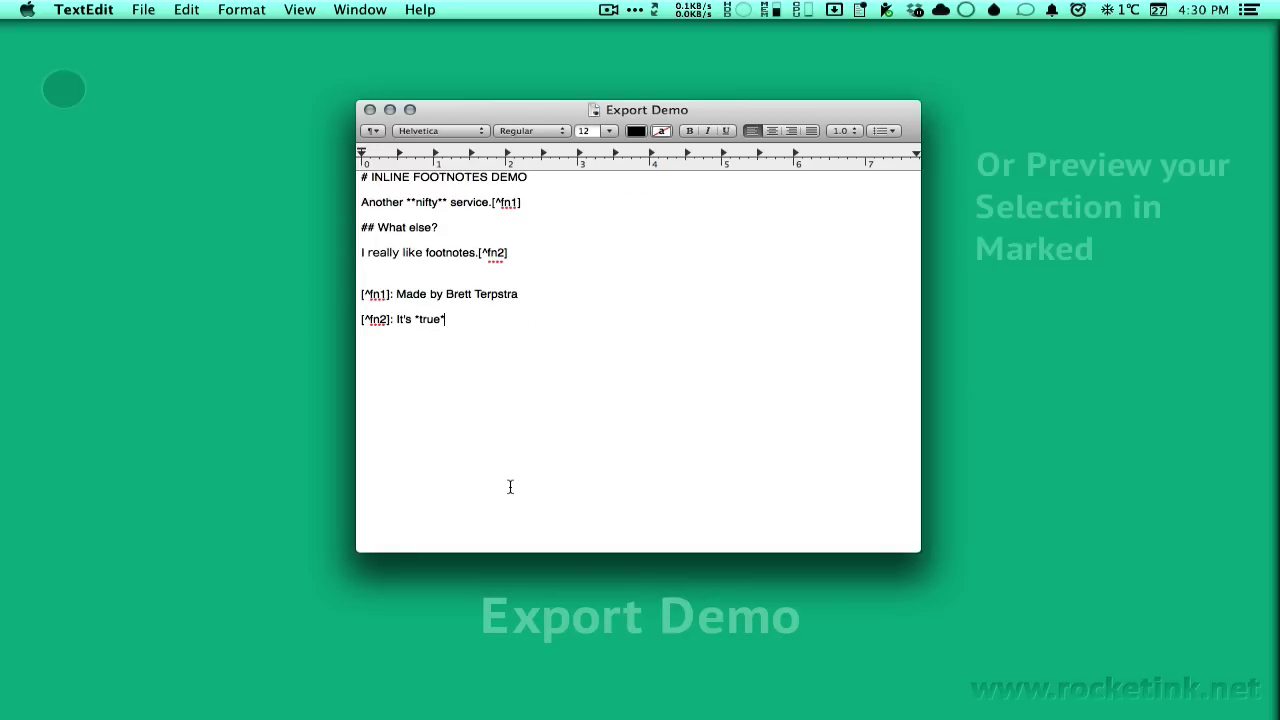
- Preview the whole Export Demo document in Marked
{"action": "key", "text": "super+a"}
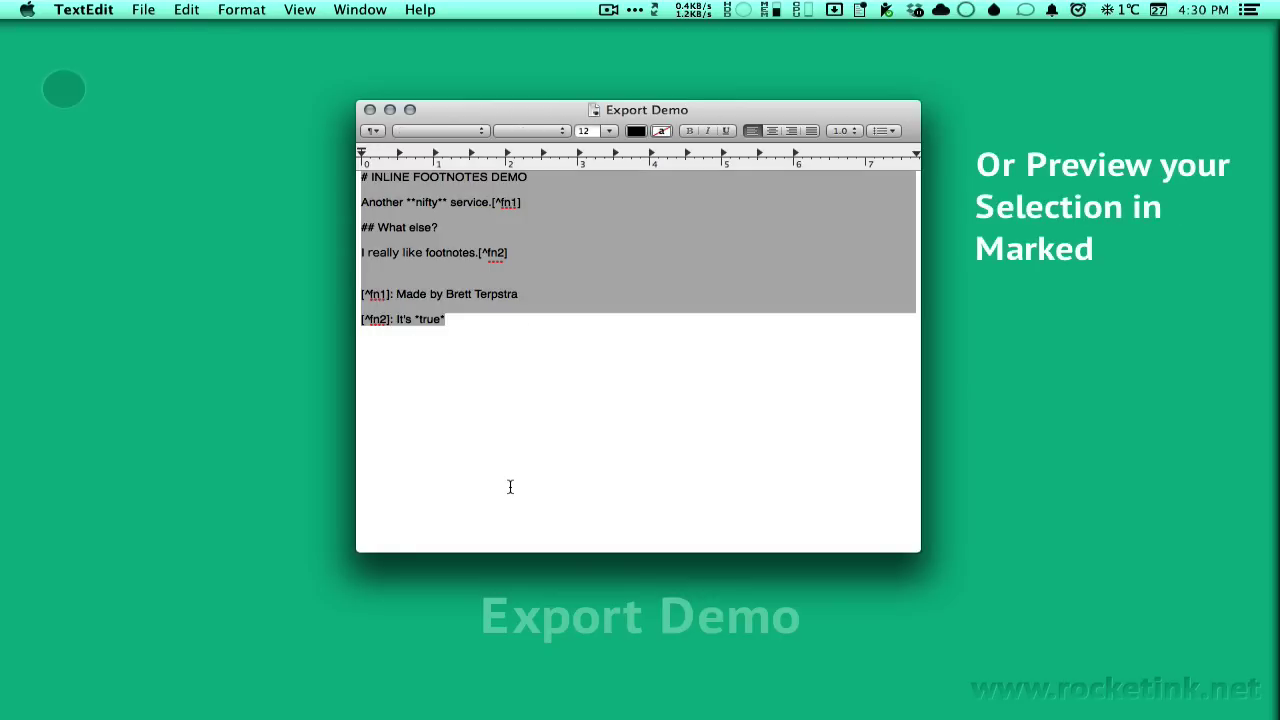
{"action": "key", "text": "ctrl+super+x"}
{"action": "key", "text": "1"}
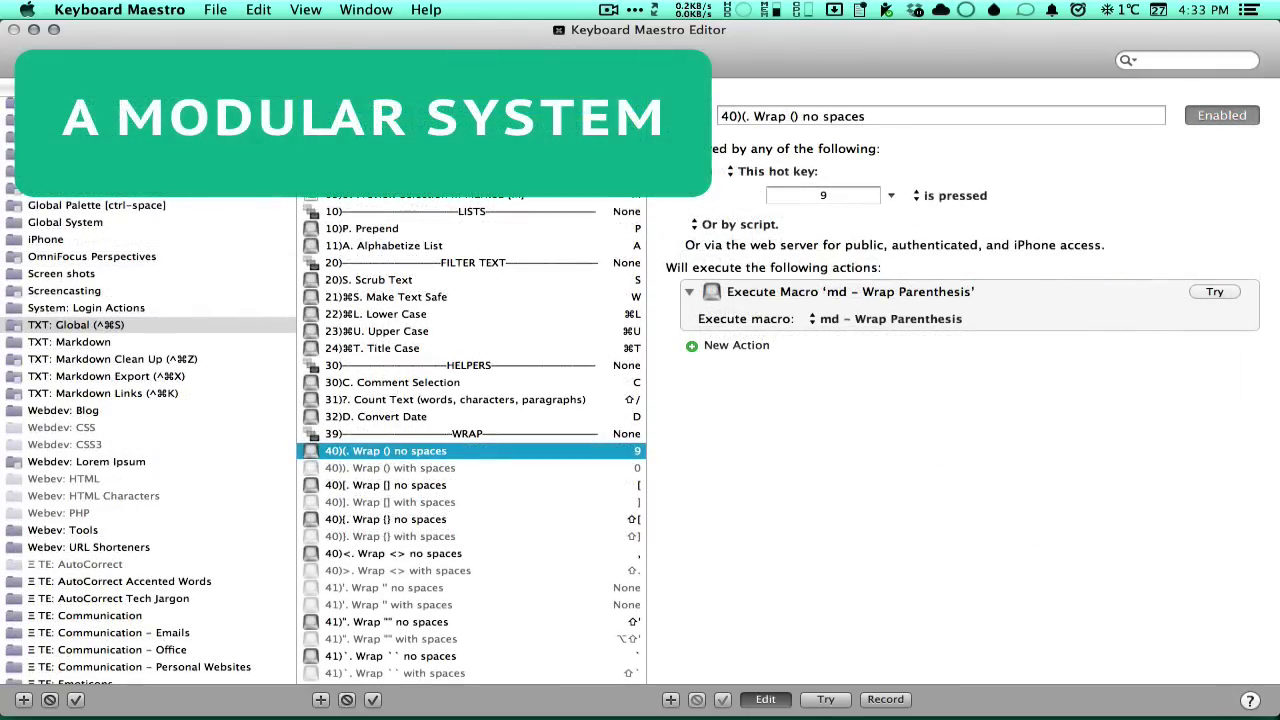
- Point the Execute Macro action at the Markdown group's 'Wrap ()' macro instead of md – Wrap Parenthesis
{"action": "left_click", "coordinate": [903, 320]}
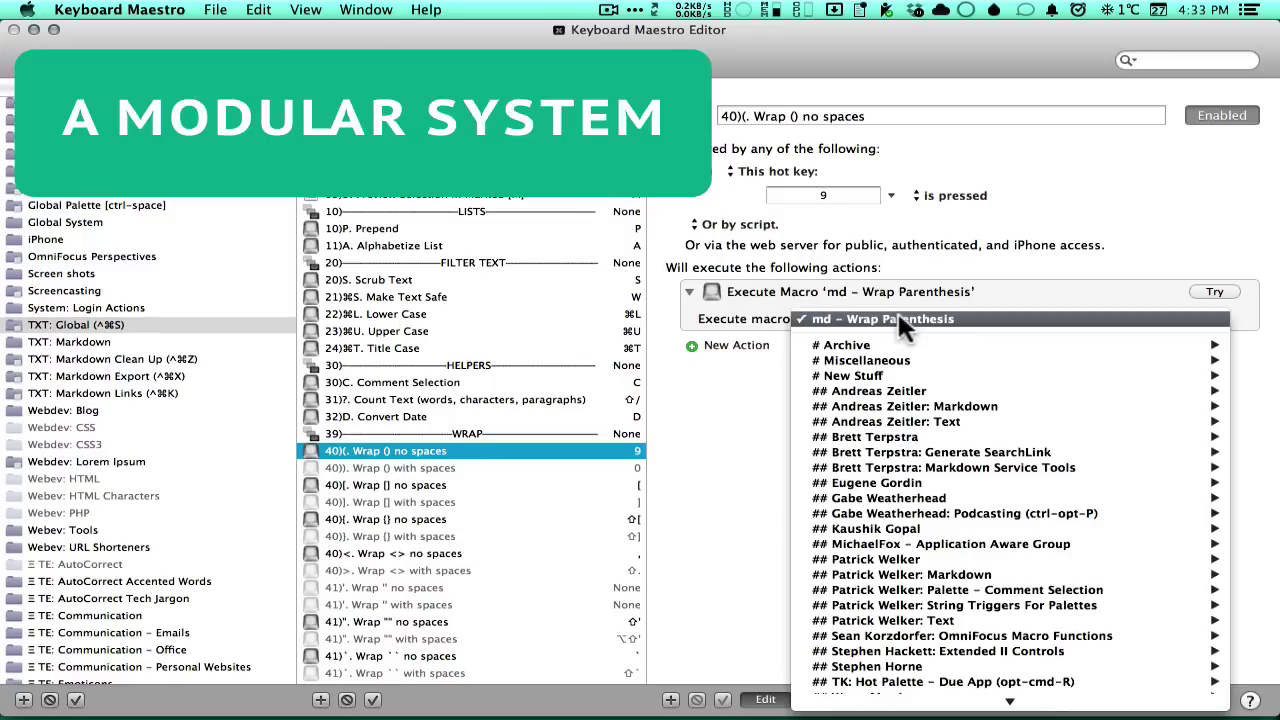
{"action": "mouse_move", "coordinate": [907, 414]}
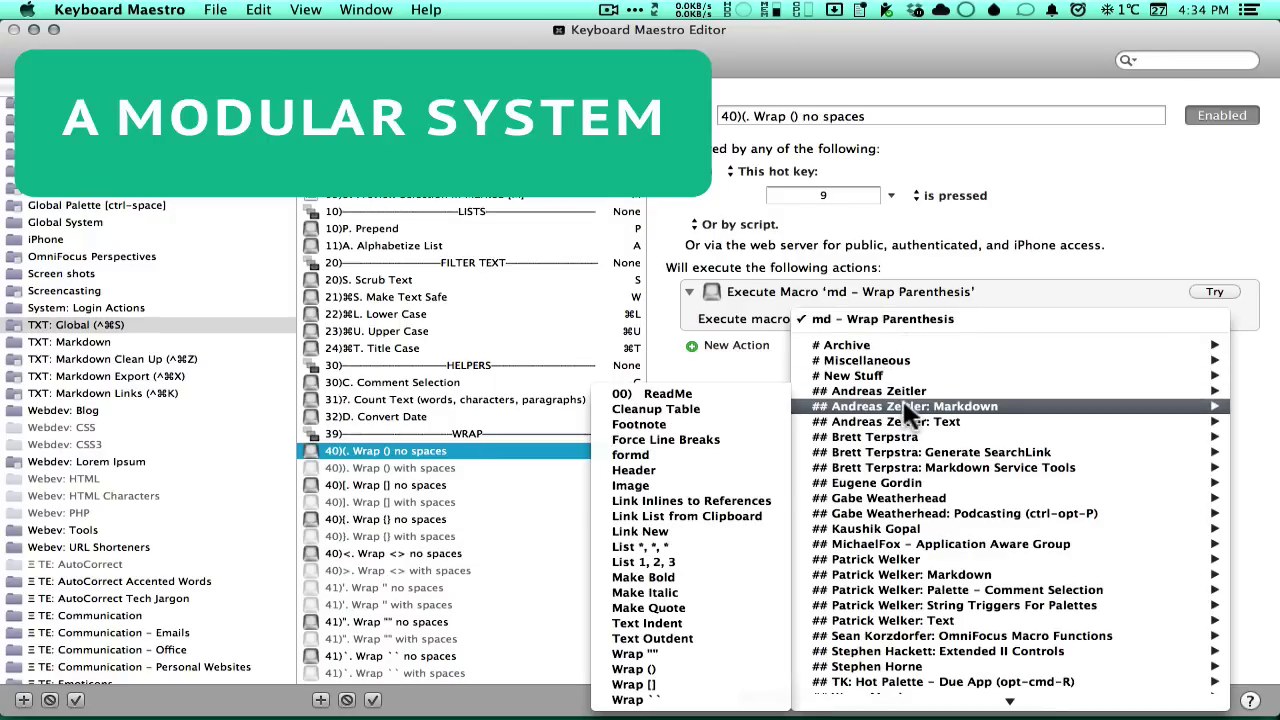
{"action": "left_click", "coordinate": [720, 669]}
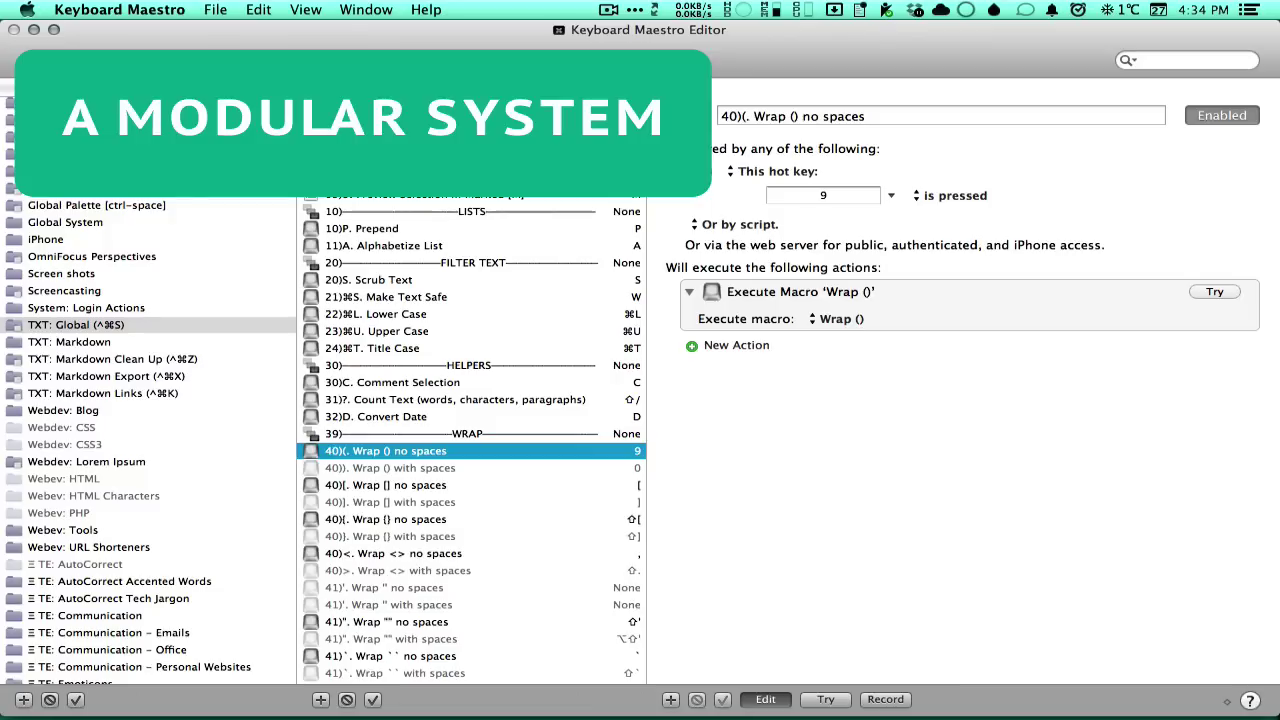
- Select Link List From Safari Tabs plus the three Wrap bracket macros in Markdown Service Tools and disable them
{"action": "scroll", "coordinate": [218, 268], "scroll_direction": "up", "scroll_amount": 10}
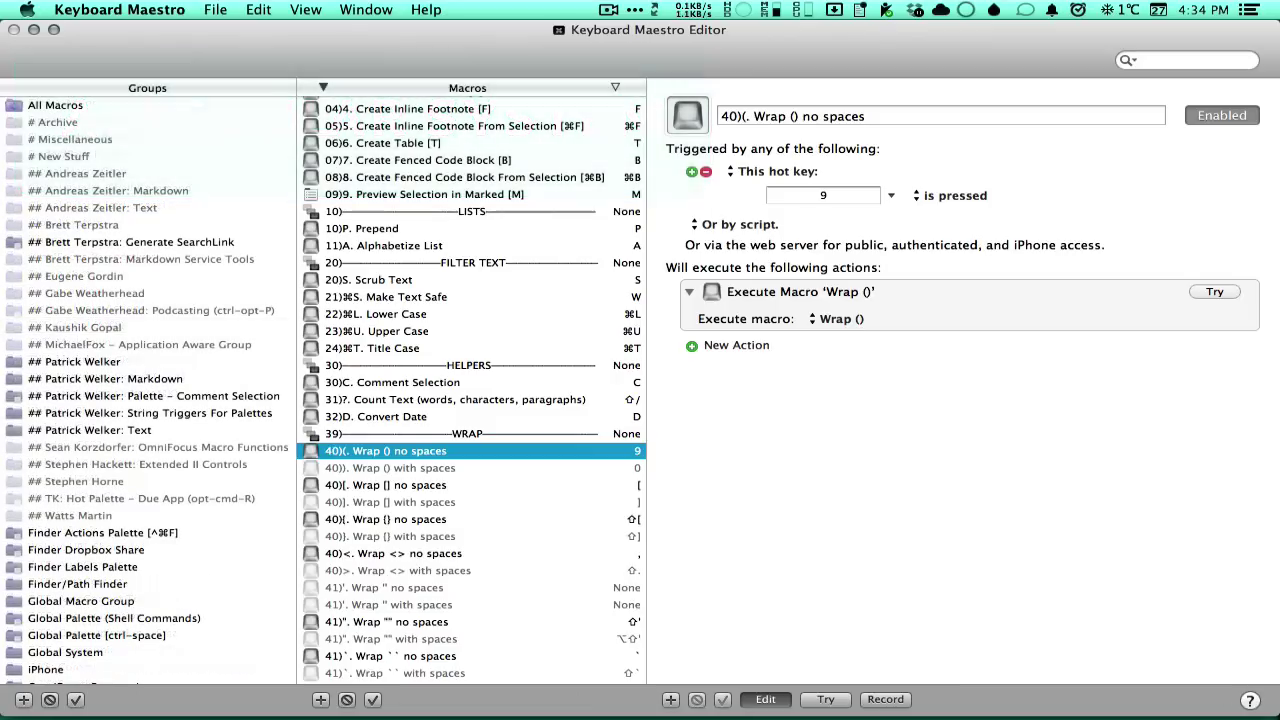
{"action": "left_click", "coordinate": [206, 262]}
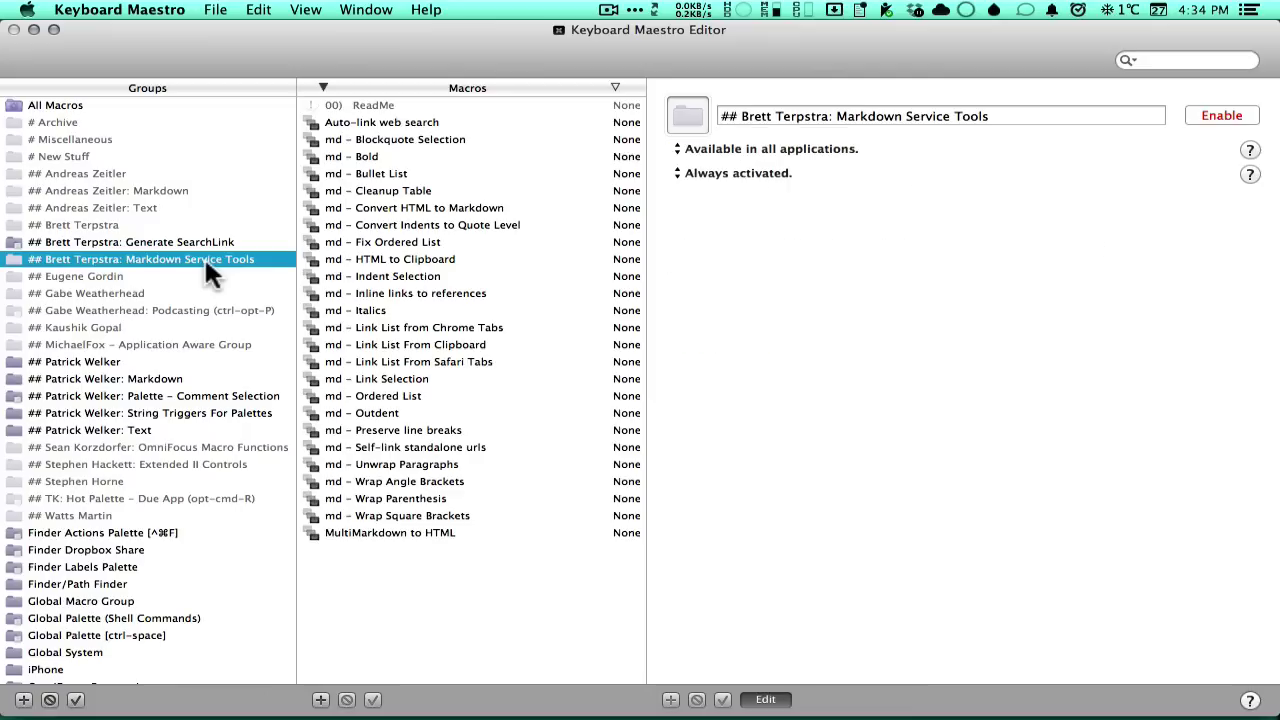
{"action": "left_click", "coordinate": [443, 362]}
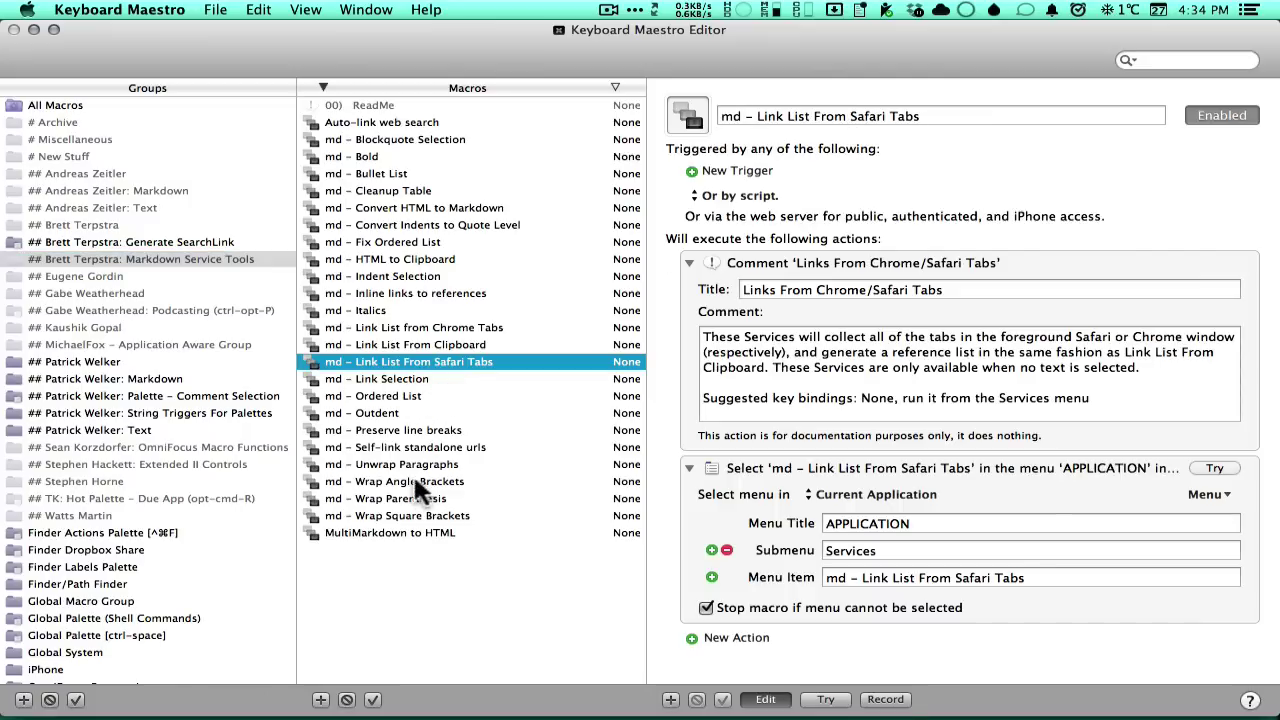
{"action": "left_click_drag", "start_coordinate": [413, 478], "coordinate": [404, 516]}
{"action": "key", "text": "super+k"}
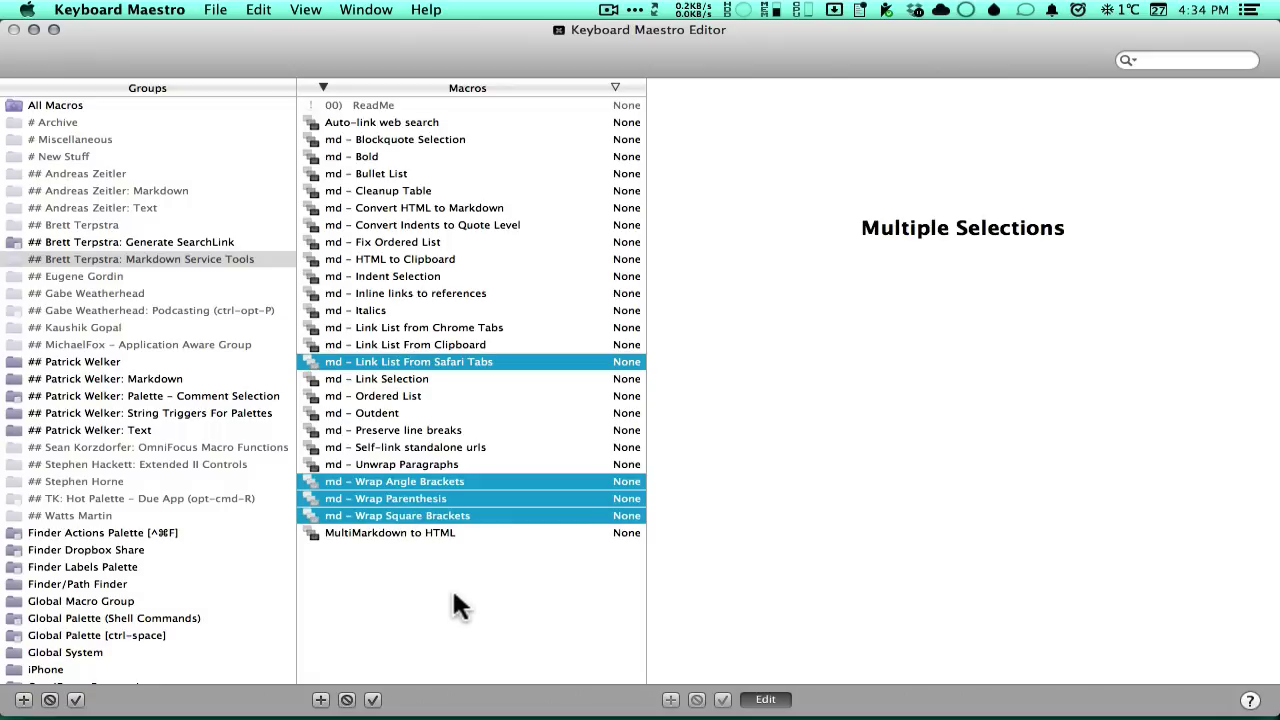
{"action": "key", "text": "super+slash"}
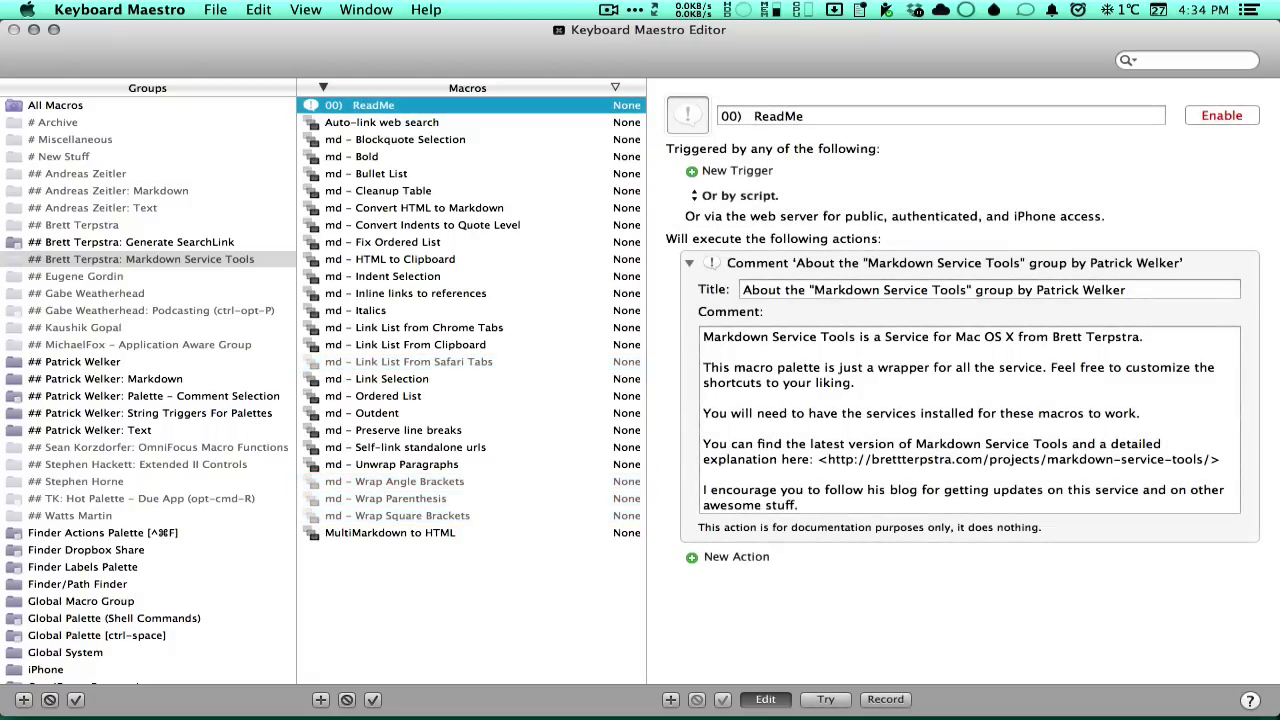